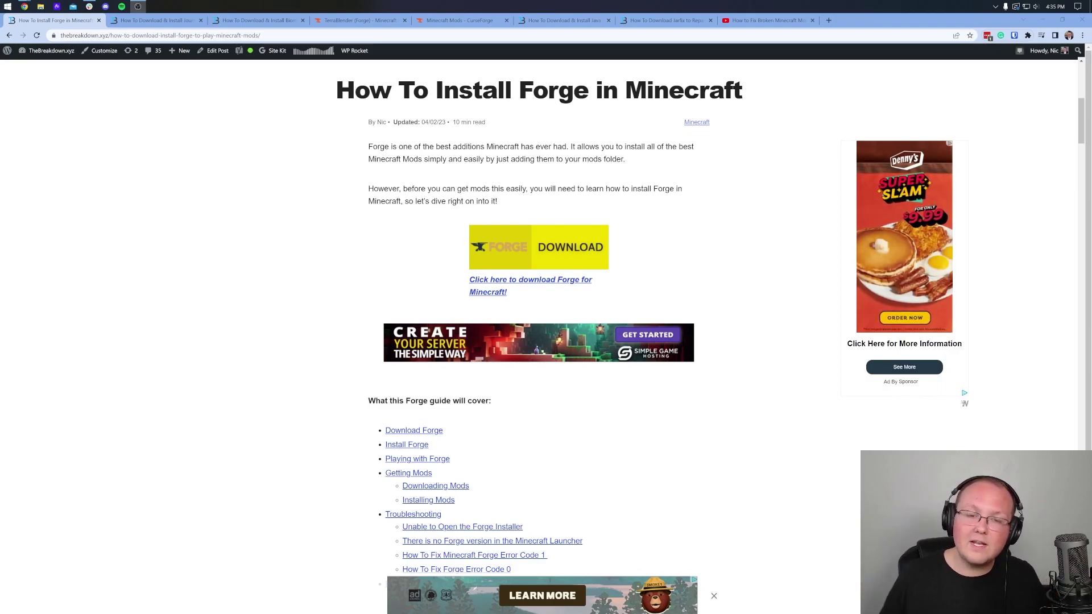
- Skim the How To Install Forge guide and follow its Forge Download link to the Forge files site
drag(337, 91, 756, 106)
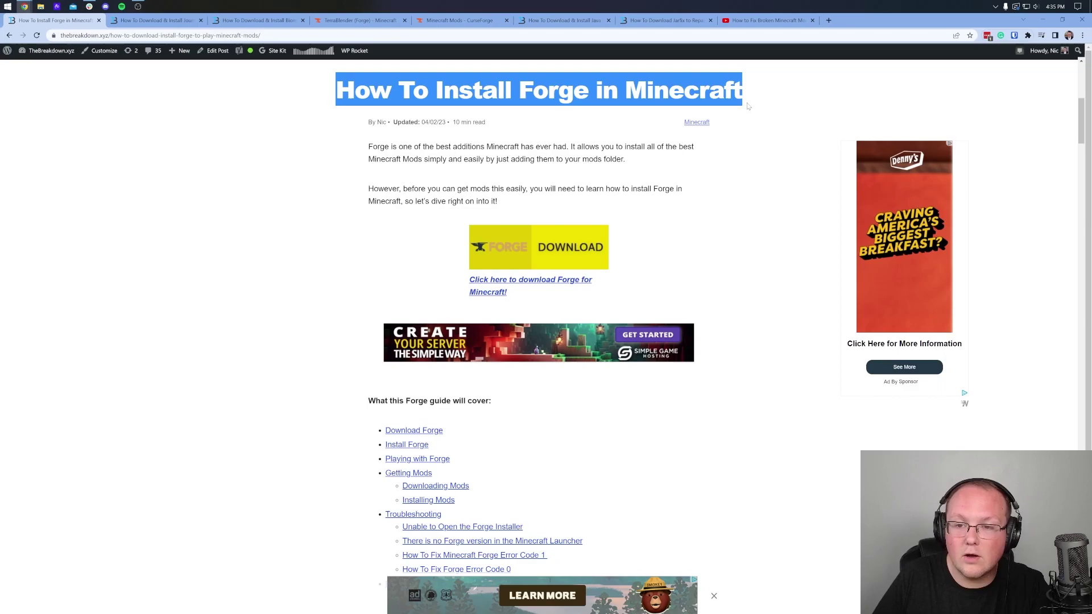
click(749, 106)
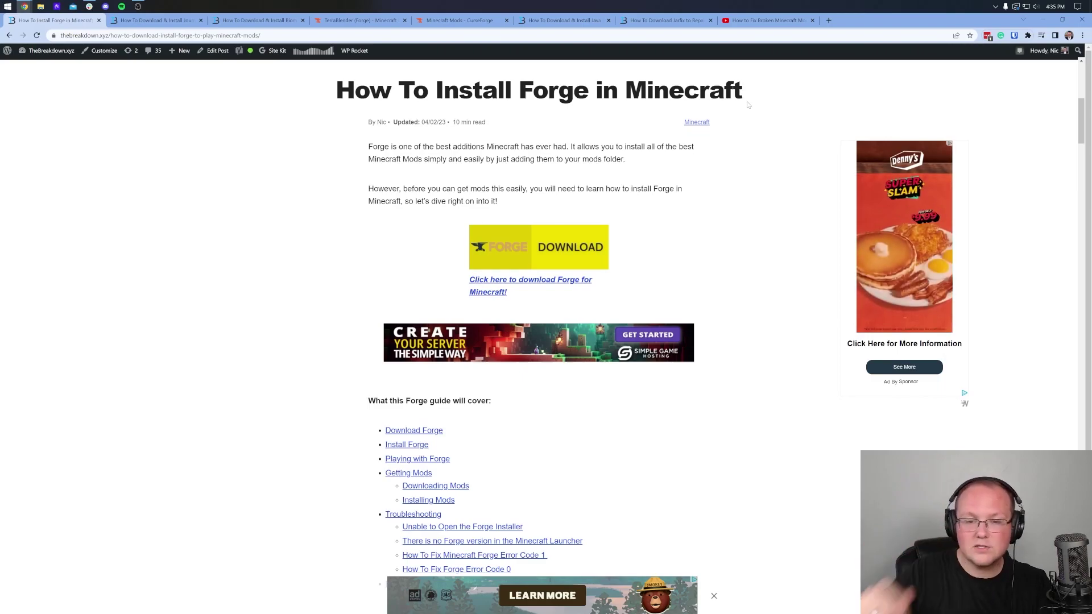
scroll(847, 333, up, 8)
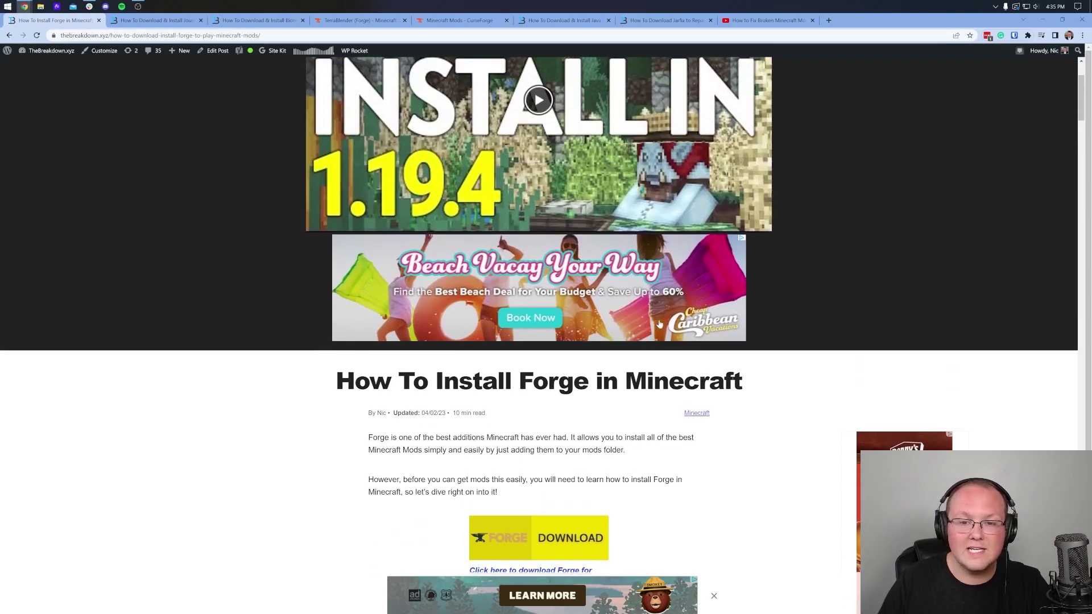
scroll(540, 172, down, 10)
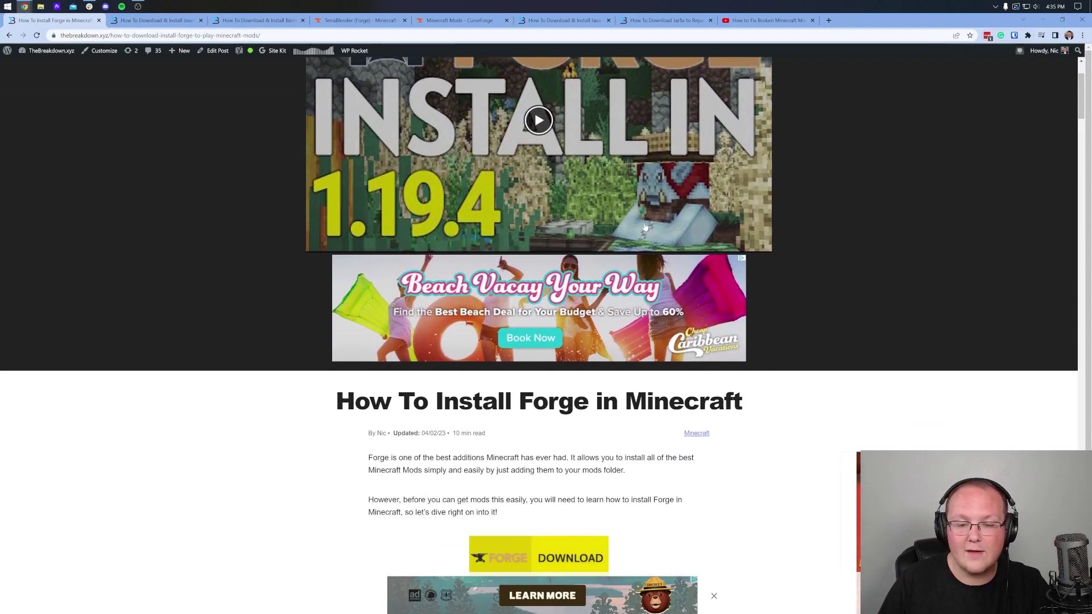
scroll(621, 164, down, 4)
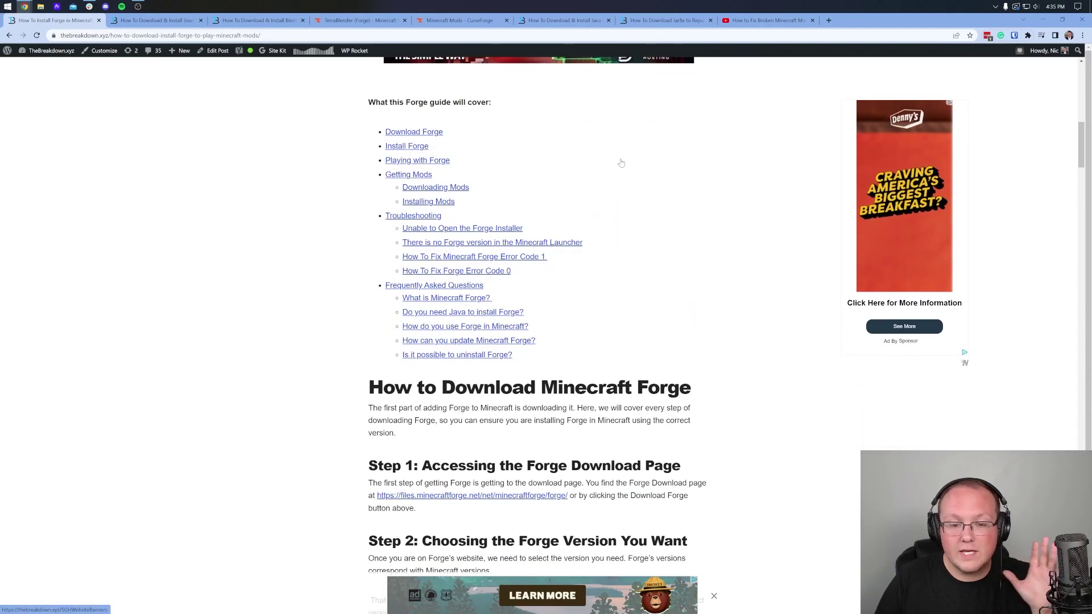
scroll(422, 194, up, 1)
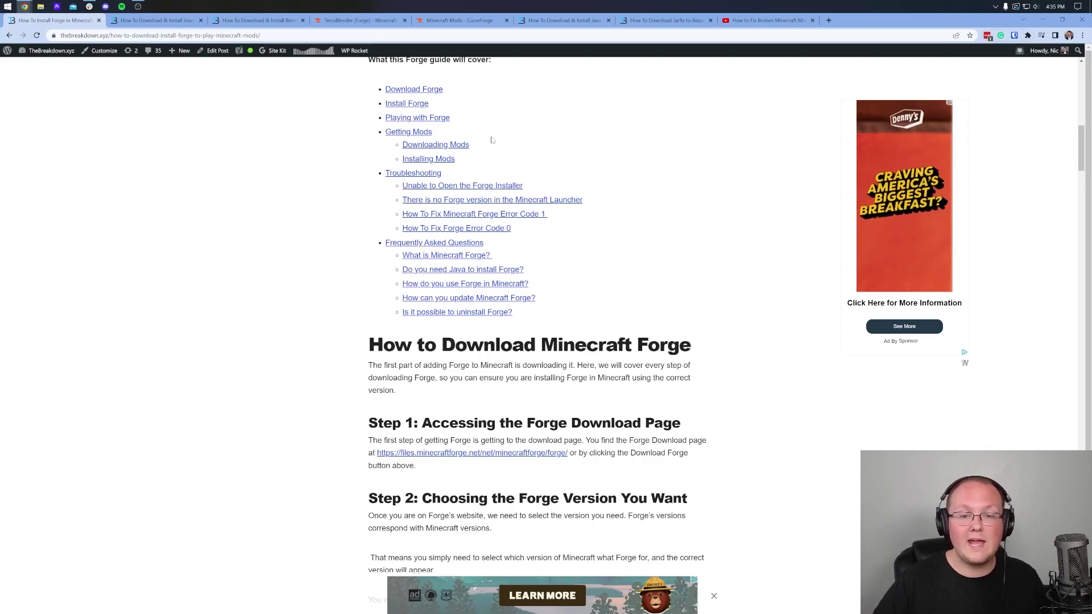
scroll(574, 172, up, 1)
scroll(574, 172, up, 6)
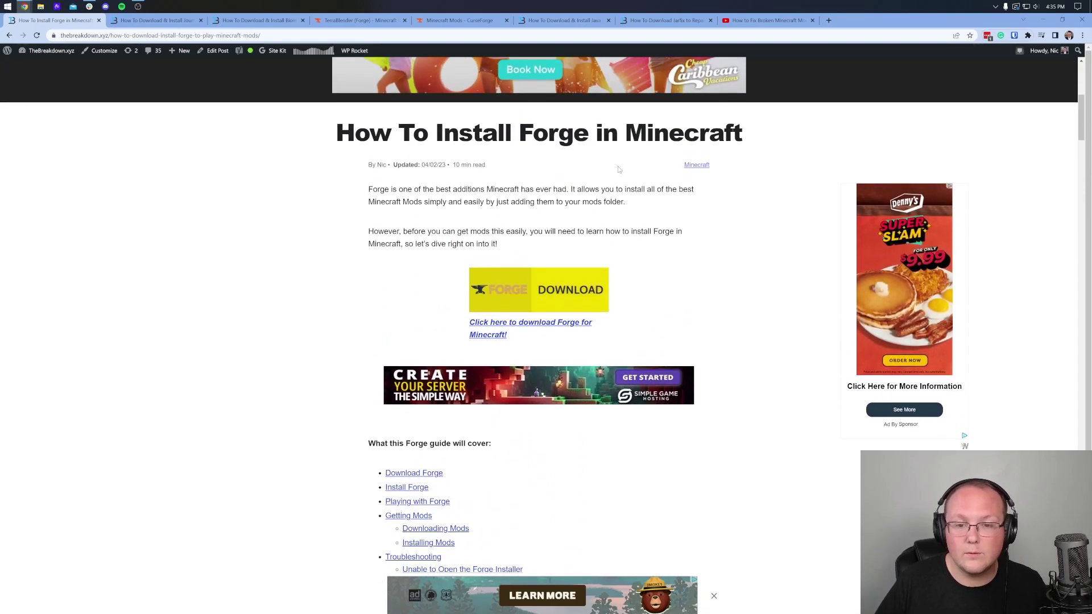
click(535, 285)
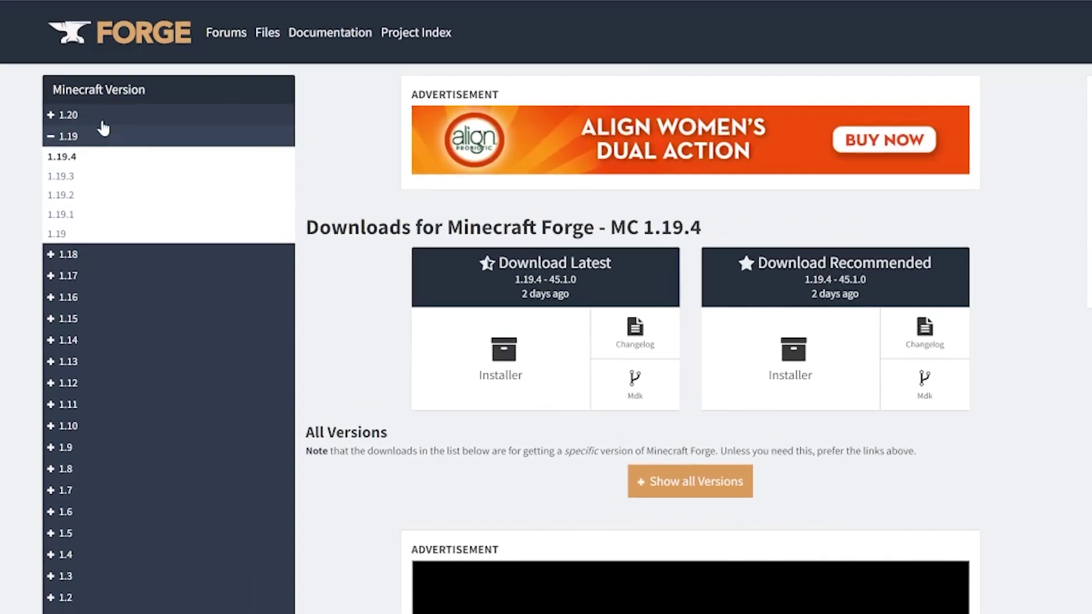
- Download the latest Minecraft 1.20 Forge installer (1.20 - 46.0.2), skipping the ad page
click(203, 110)
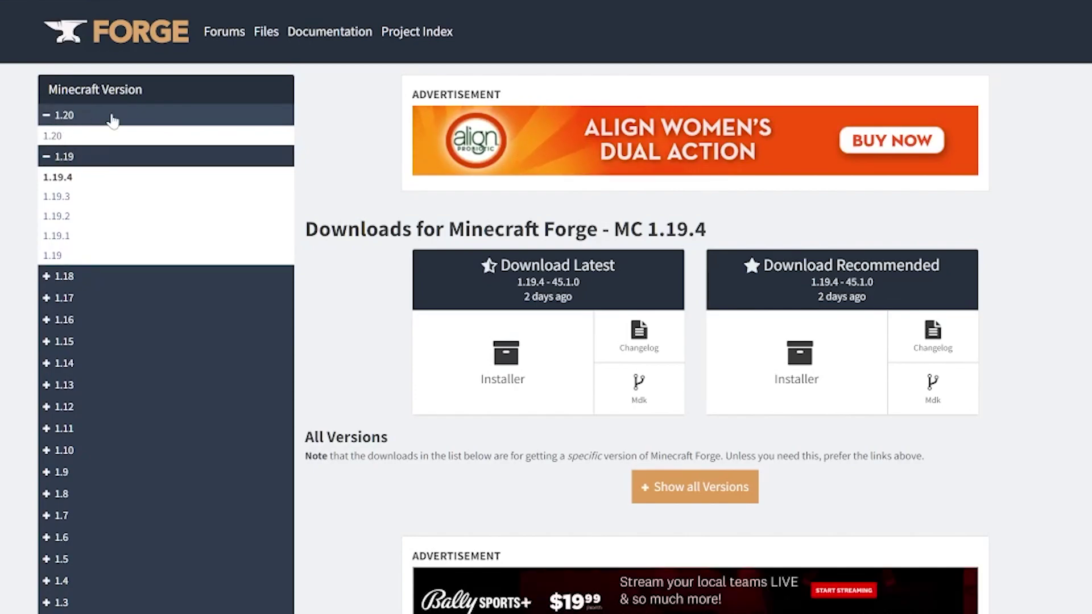
click(68, 135)
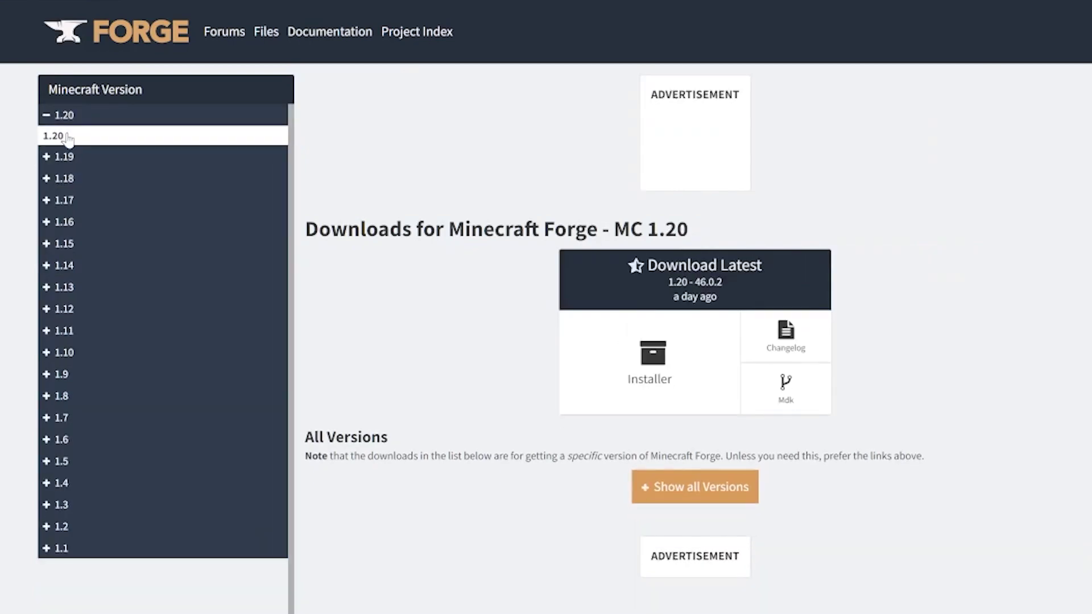
drag(689, 230, 617, 234)
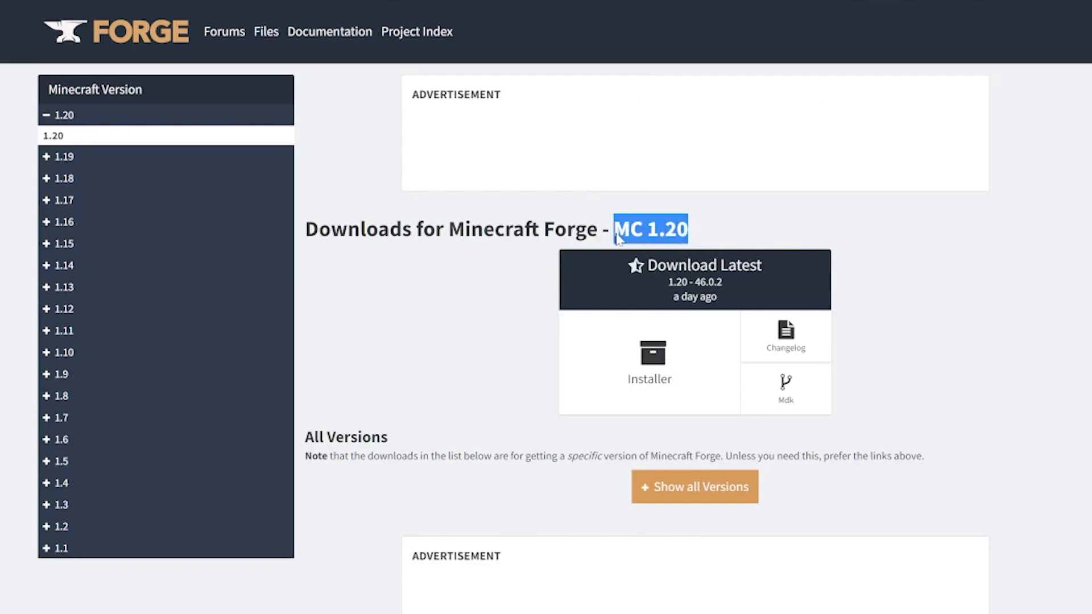
click(829, 281)
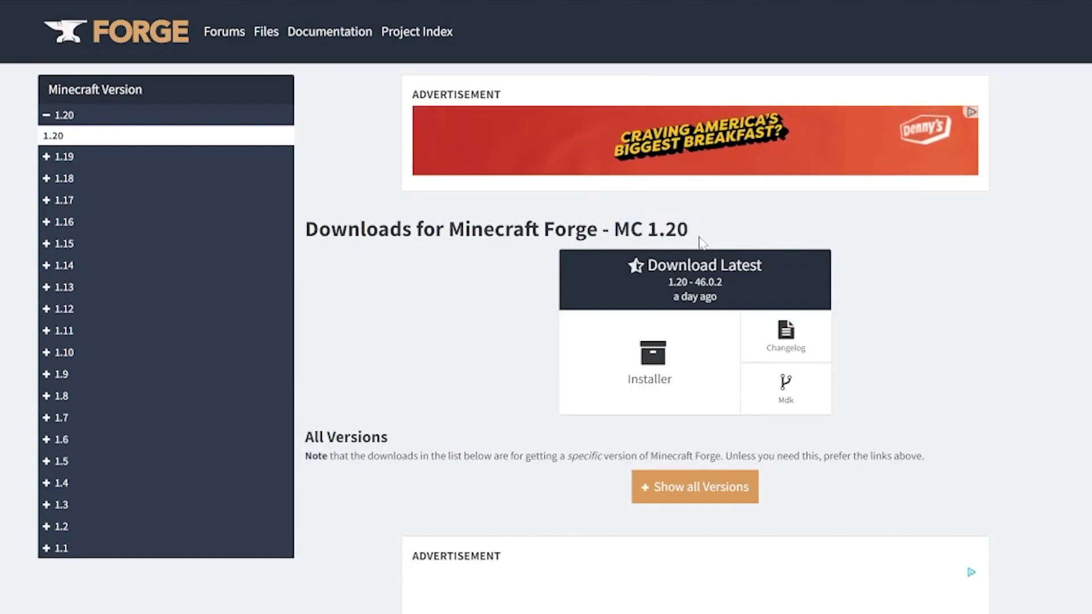
click(626, 382)
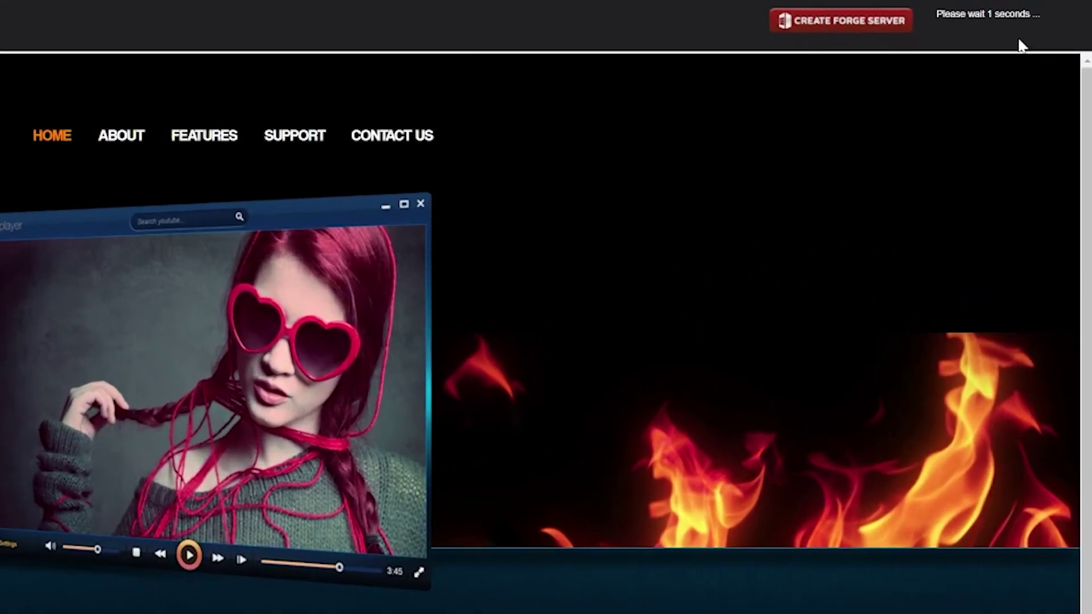
click(1001, 33)
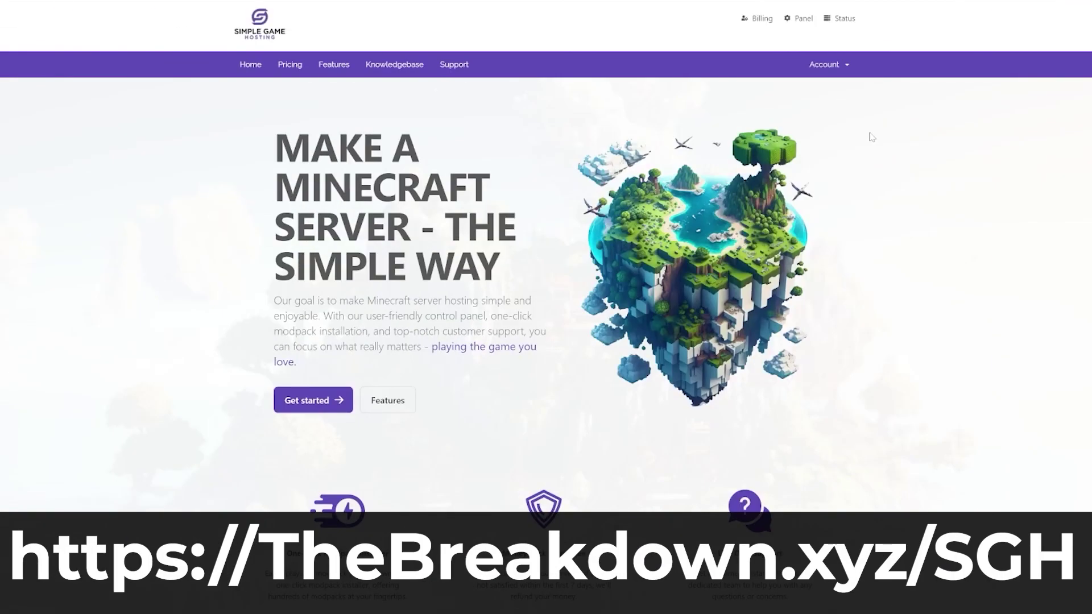
scroll(391, 215, down, 5)
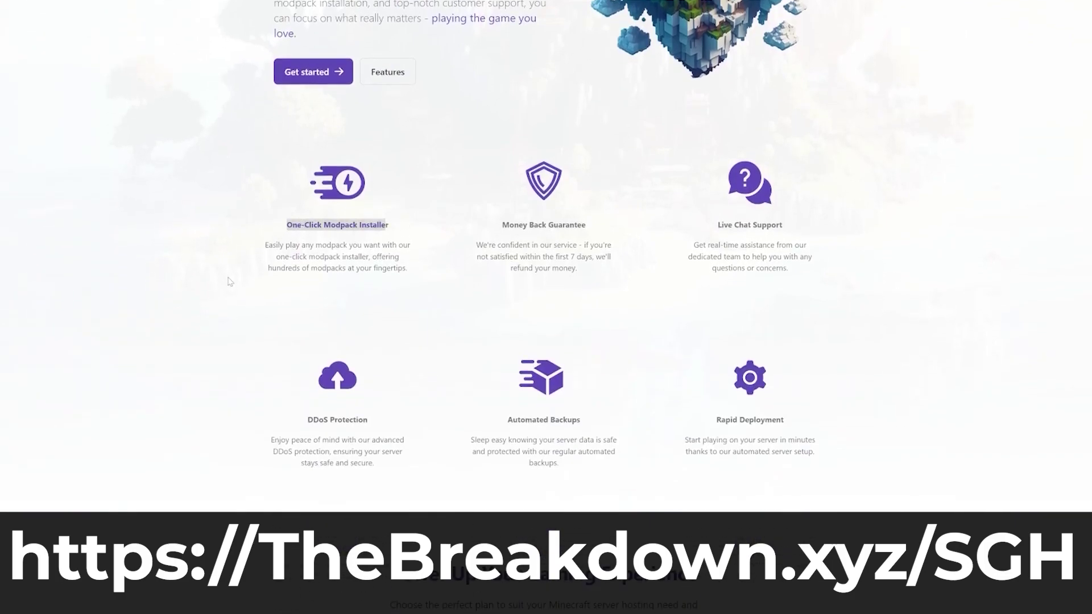
click(230, 282)
scroll(305, 426, down, 10)
mouse_move(378, 254)
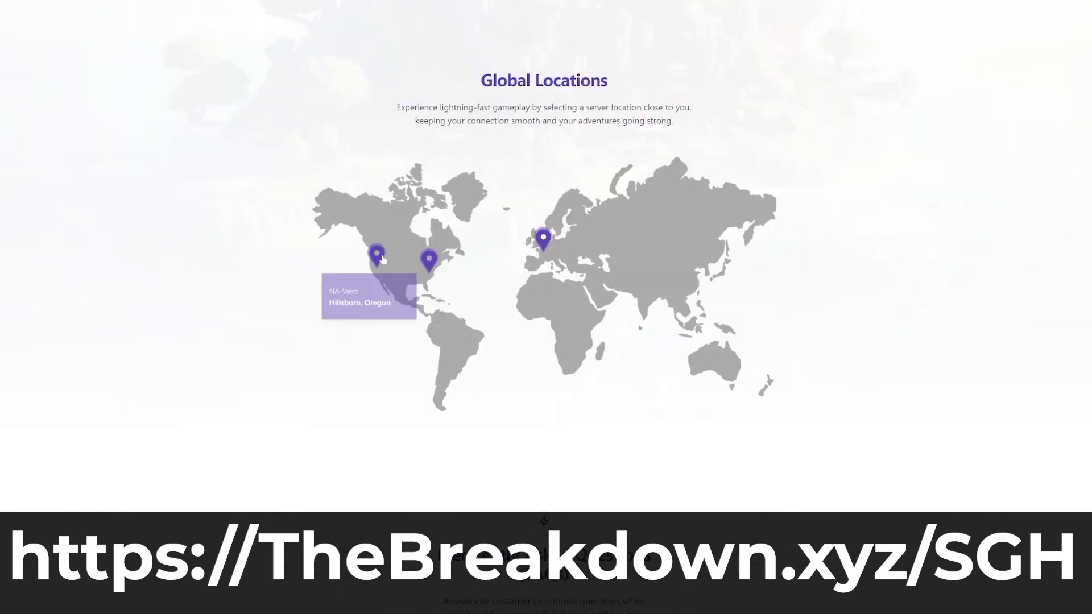
mouse_move(429, 263)
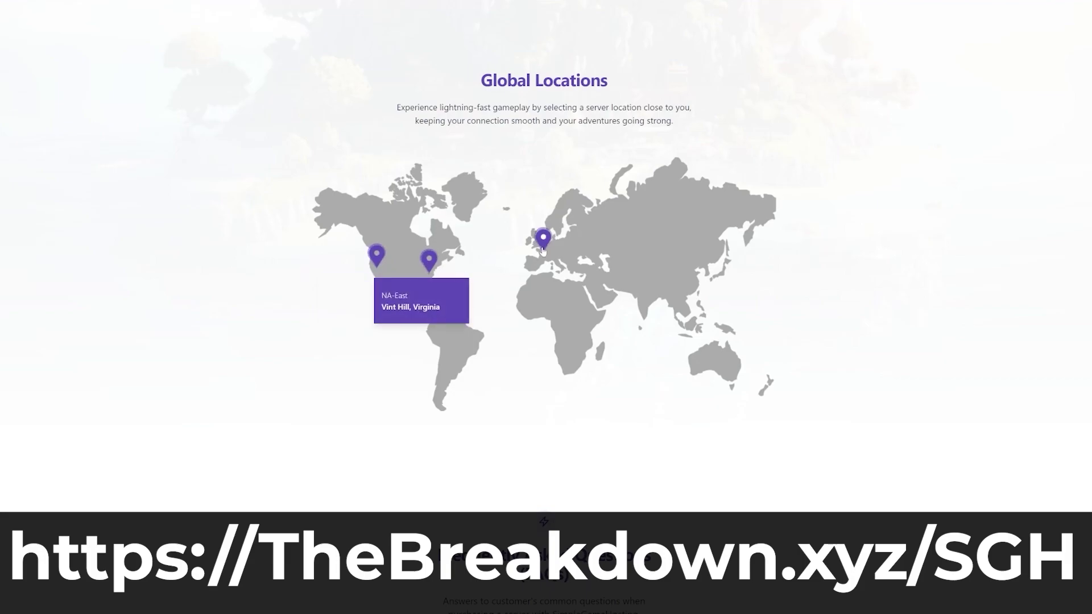
mouse_move(544, 249)
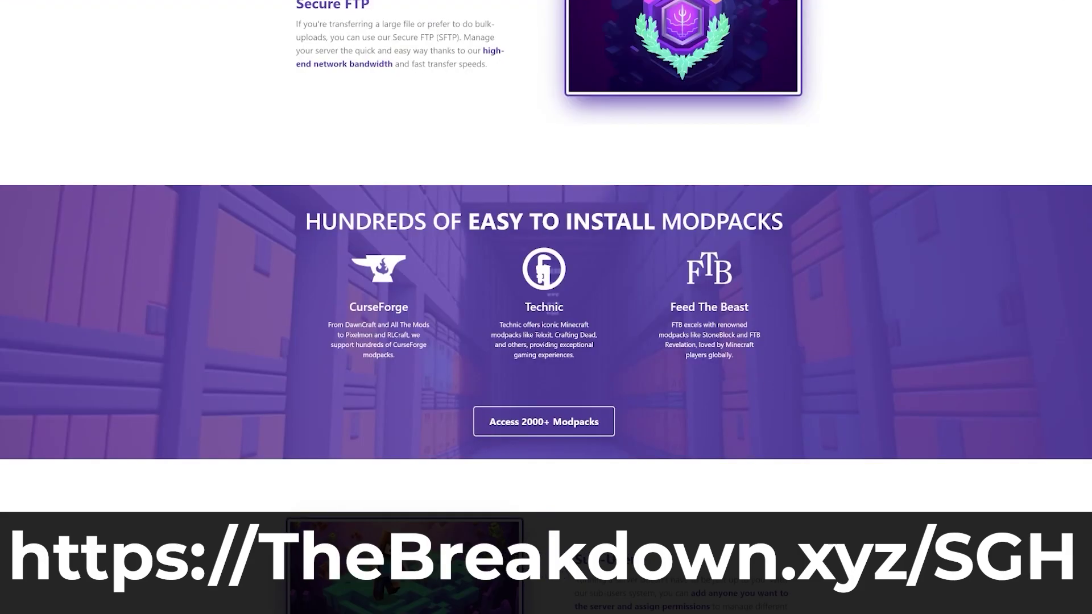
scroll(638, 391, down, 1)
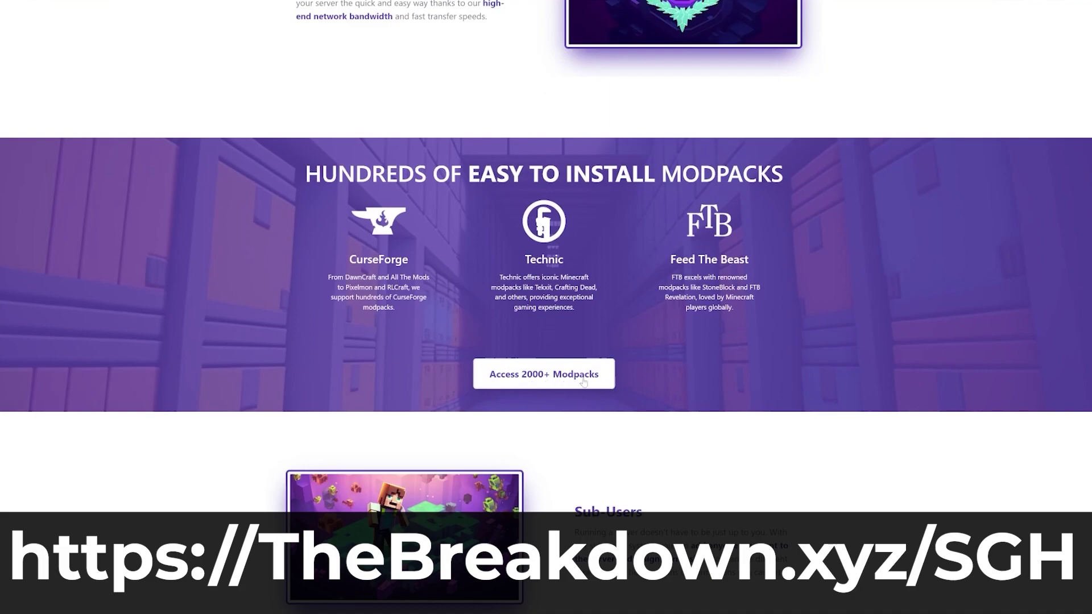
scroll(583, 382, down, 7)
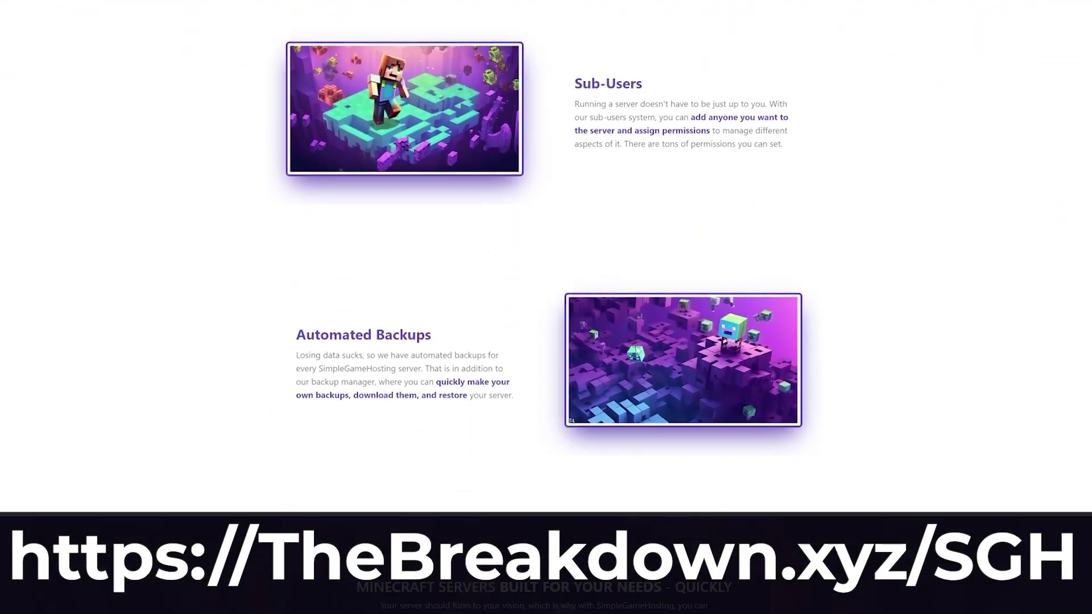
scroll(546, 256, down, 6)
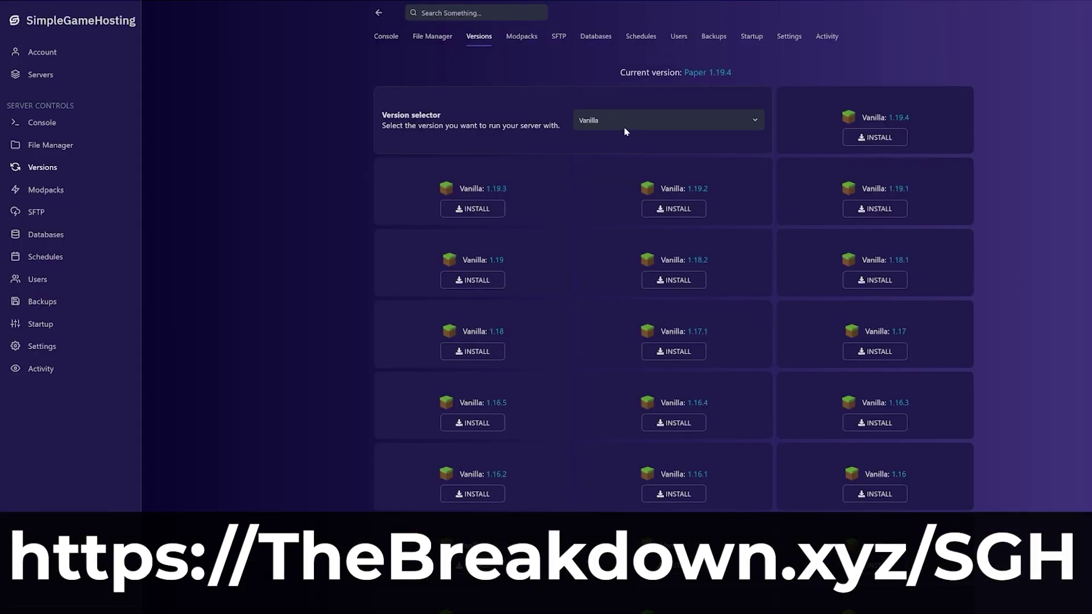
- Rerun the CurseForge modpack search in the Simple Game Hosting server panel and browse the page
click(621, 126)
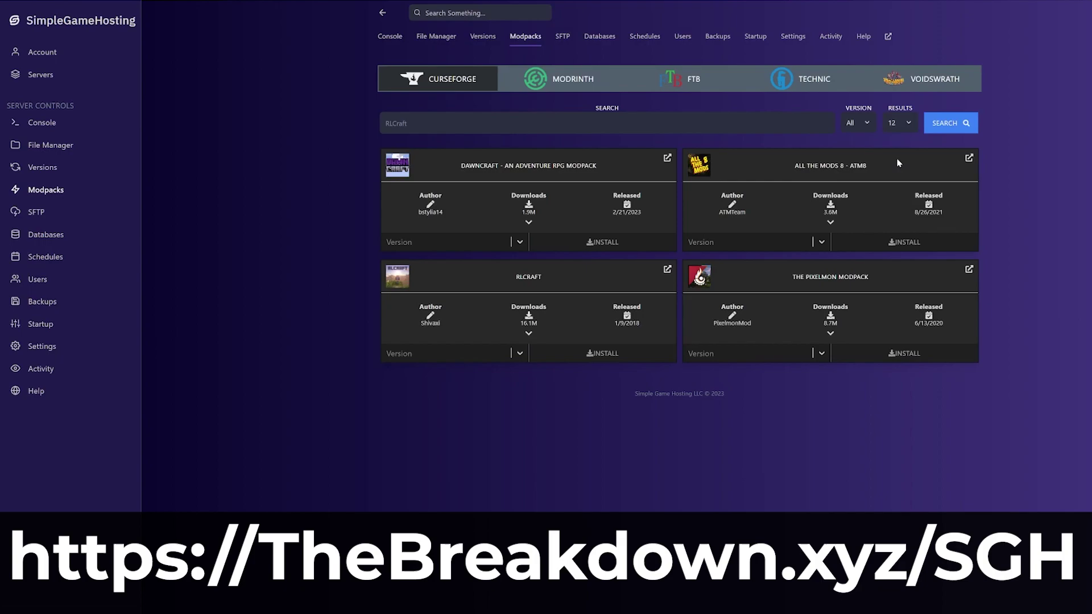
click(947, 123)
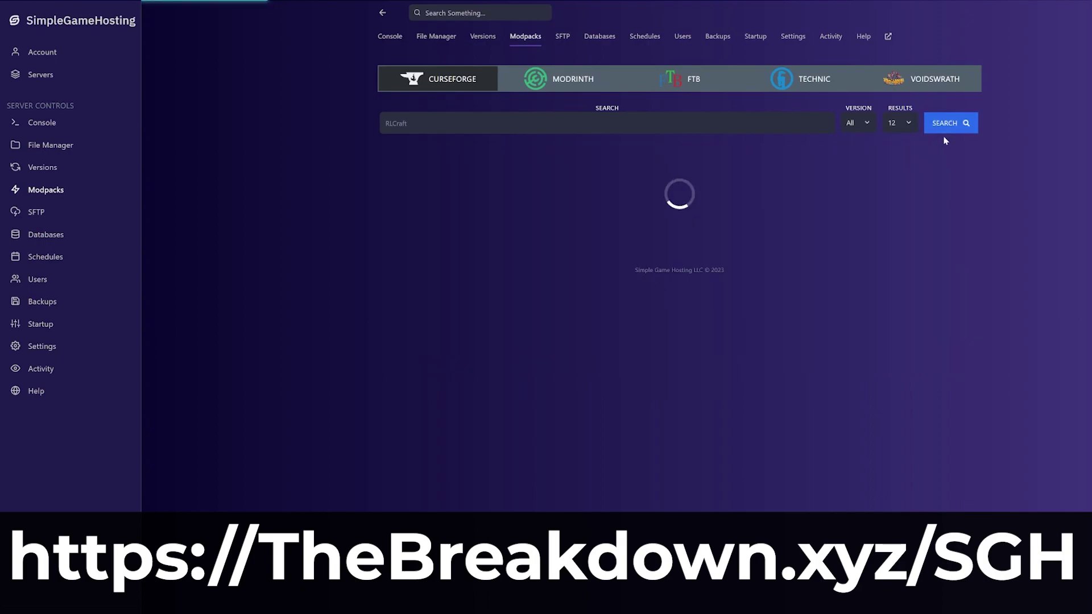
scroll(686, 367, down, 4)
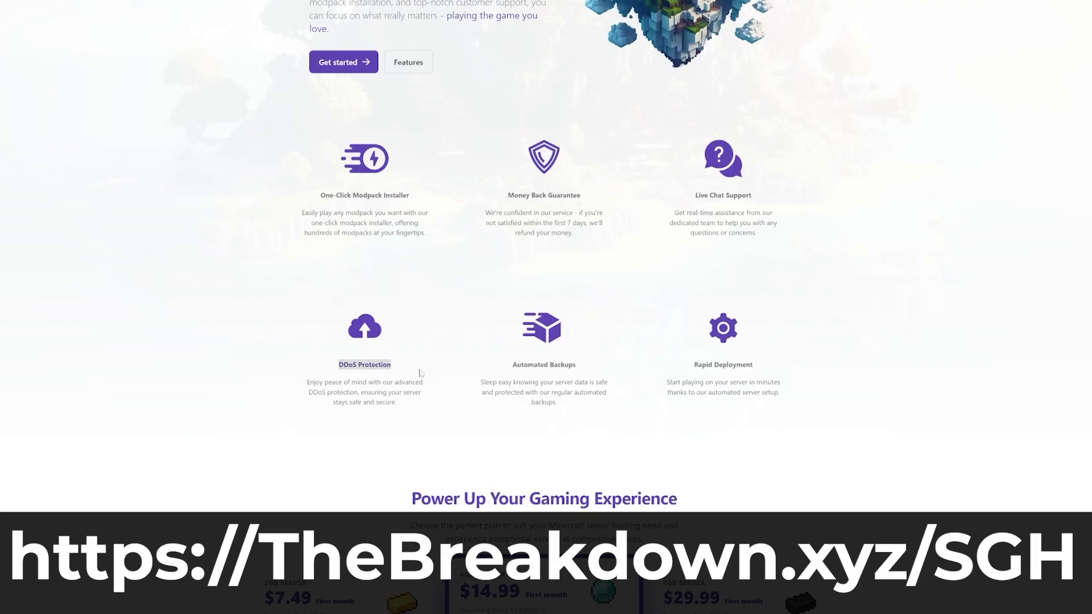
drag(686, 198, 753, 197)
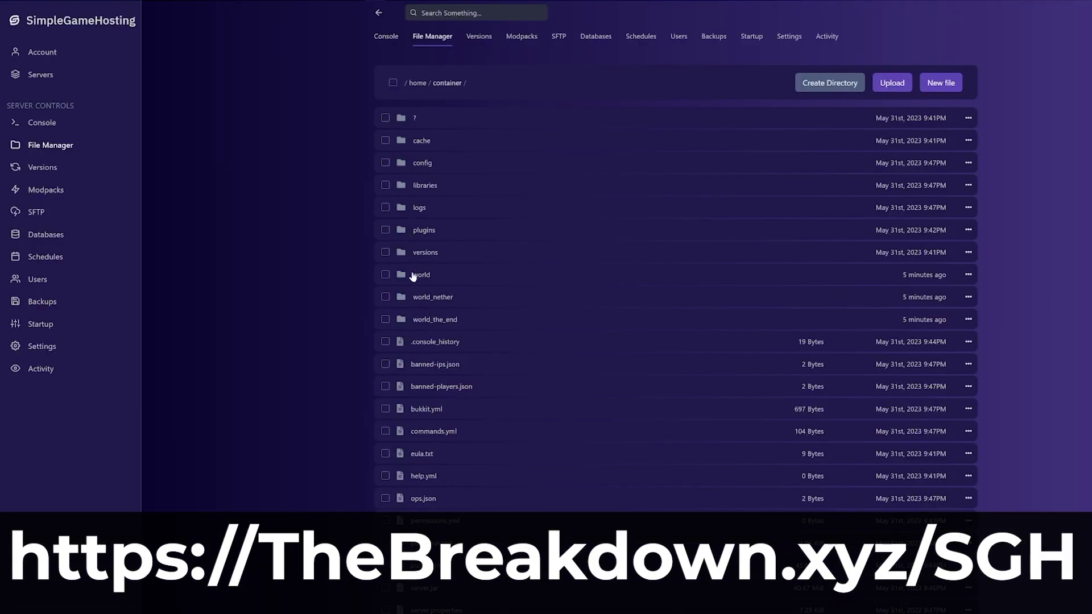
scroll(458, 410, down, 2)
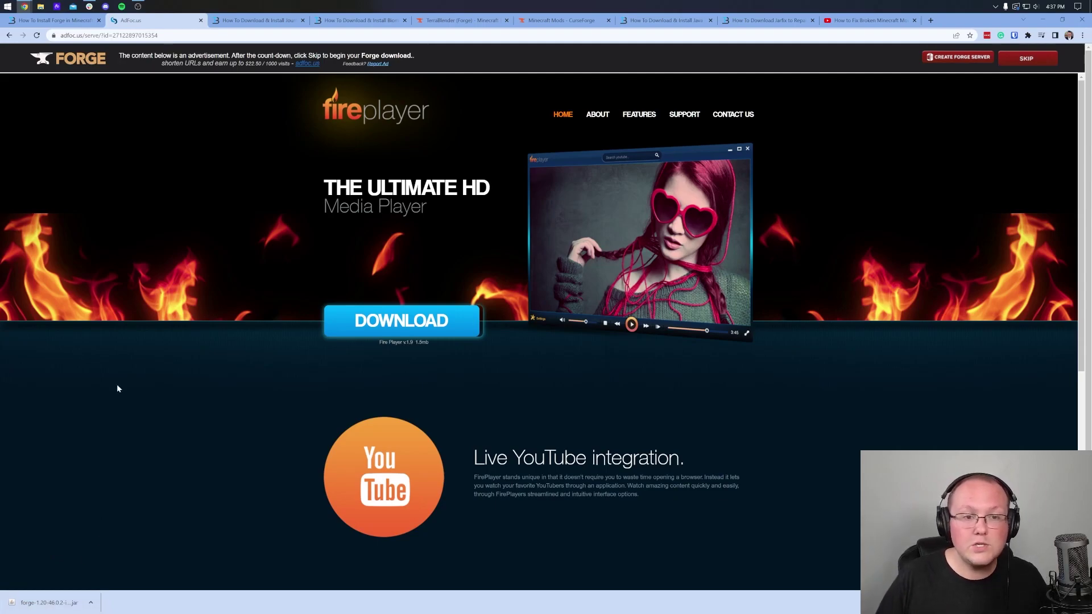
- Look over the JourneyMap and Biomes O' Plenty guides, then go to the CurseForge Minecraft mods listing
click(229, 21)
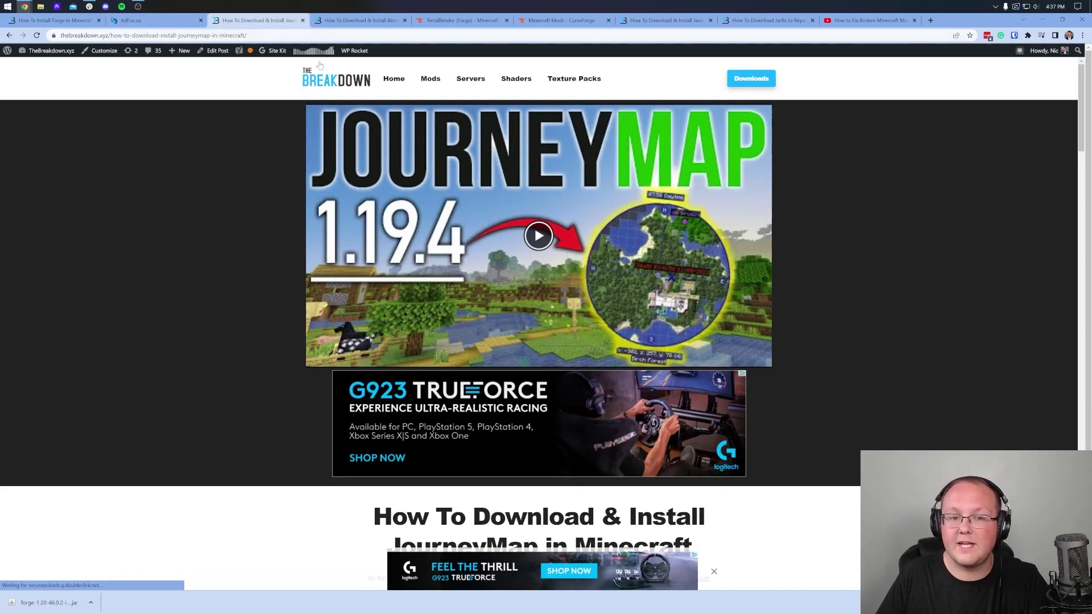
click(355, 20)
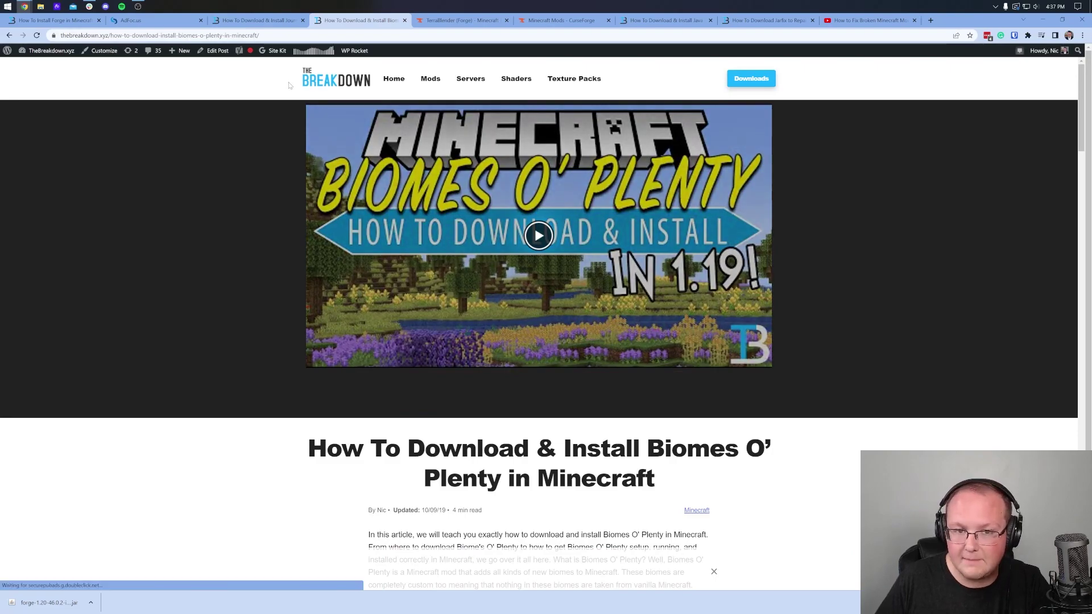
click(237, 21)
click(578, 19)
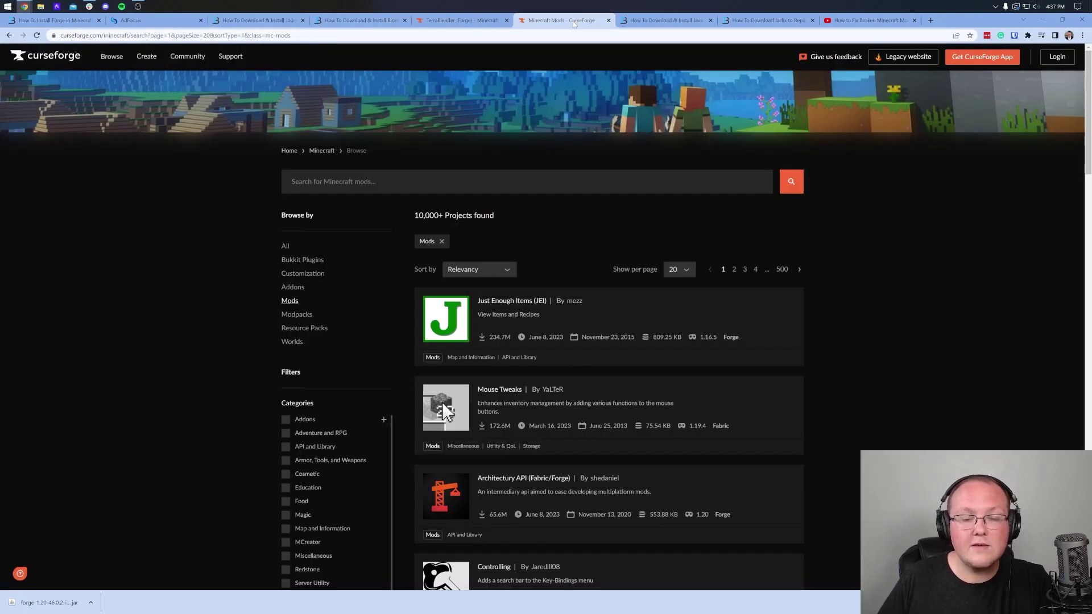
scroll(494, 160, down, 13)
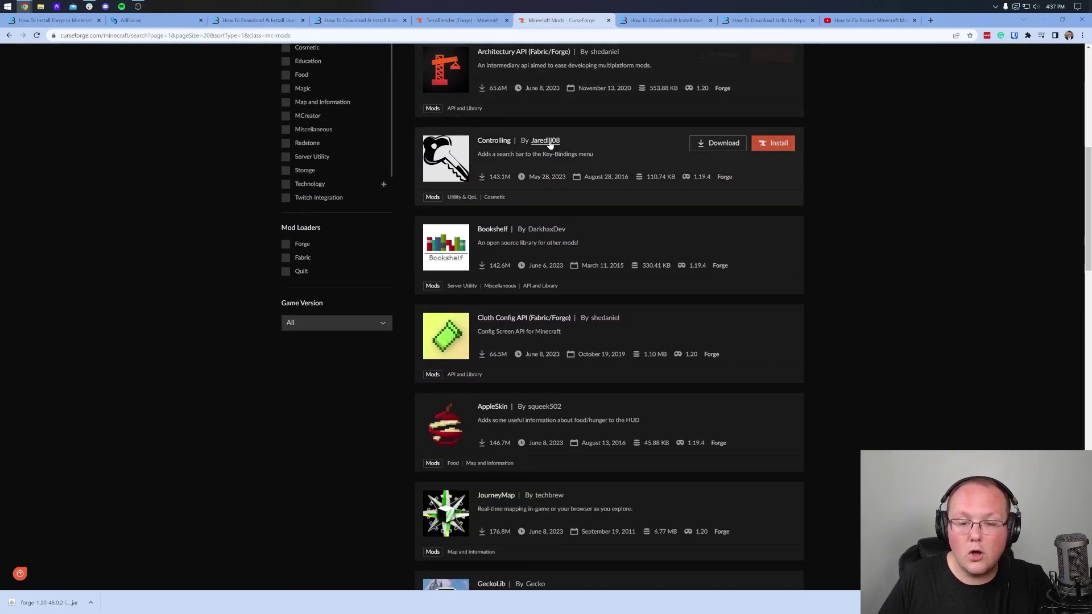
scroll(542, 157, up, 8)
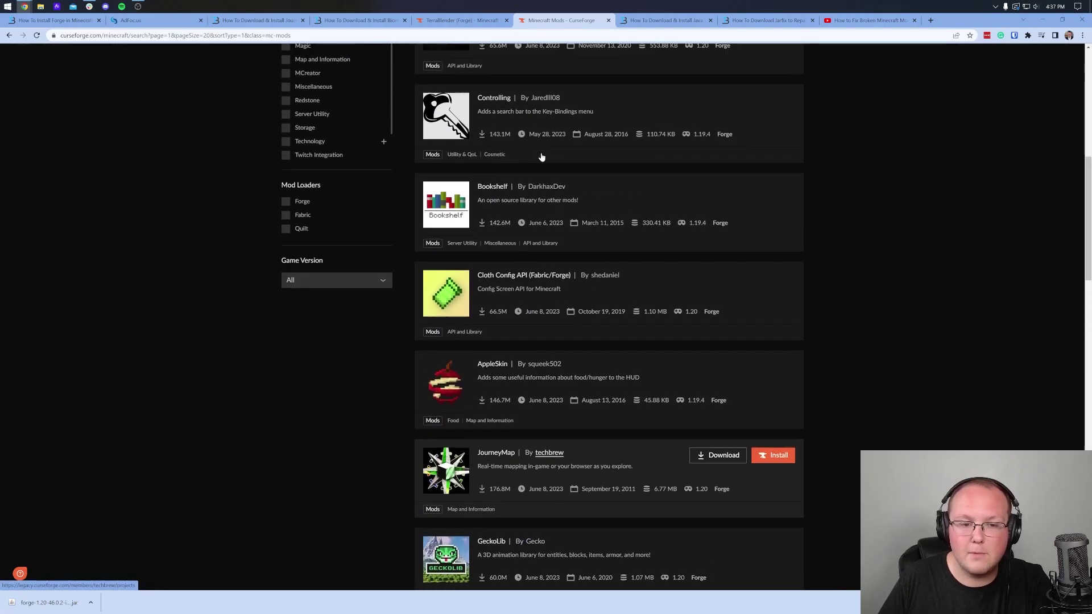
scroll(537, 156, down, 5)
- Filter the mod listing to game version 1.20 and the Forge mod loader
click(335, 195)
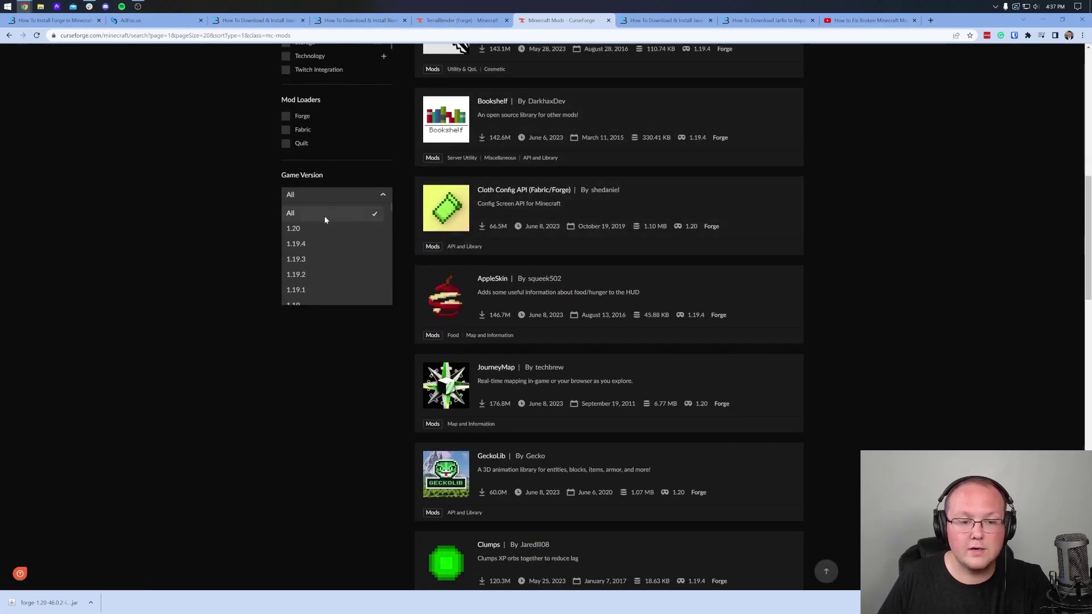
click(322, 227)
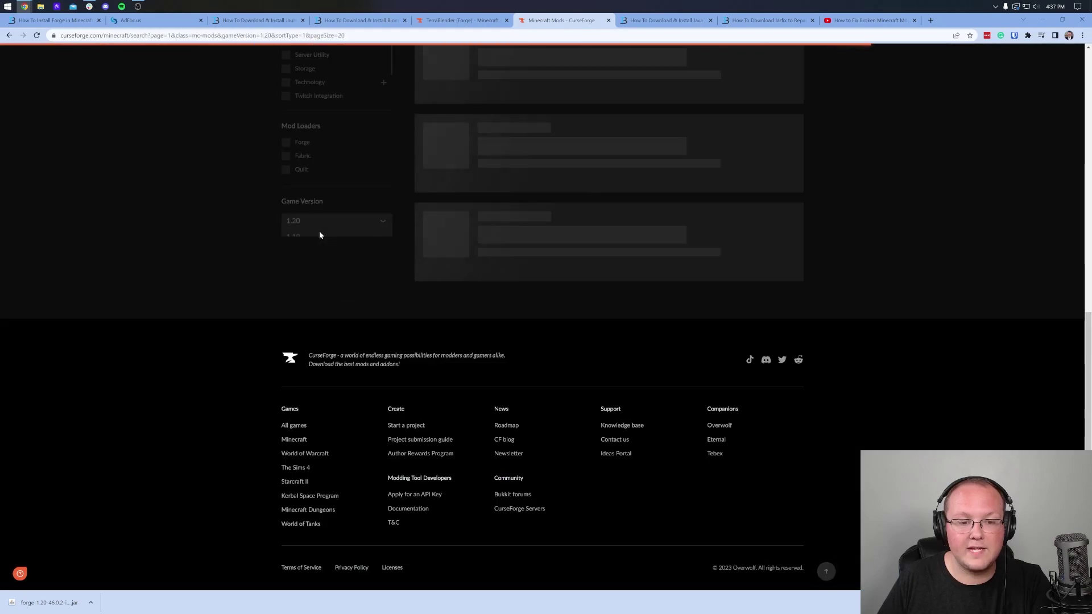
scroll(471, 235, up, 4)
scroll(470, 234, up, 3)
scroll(486, 215, down, 13)
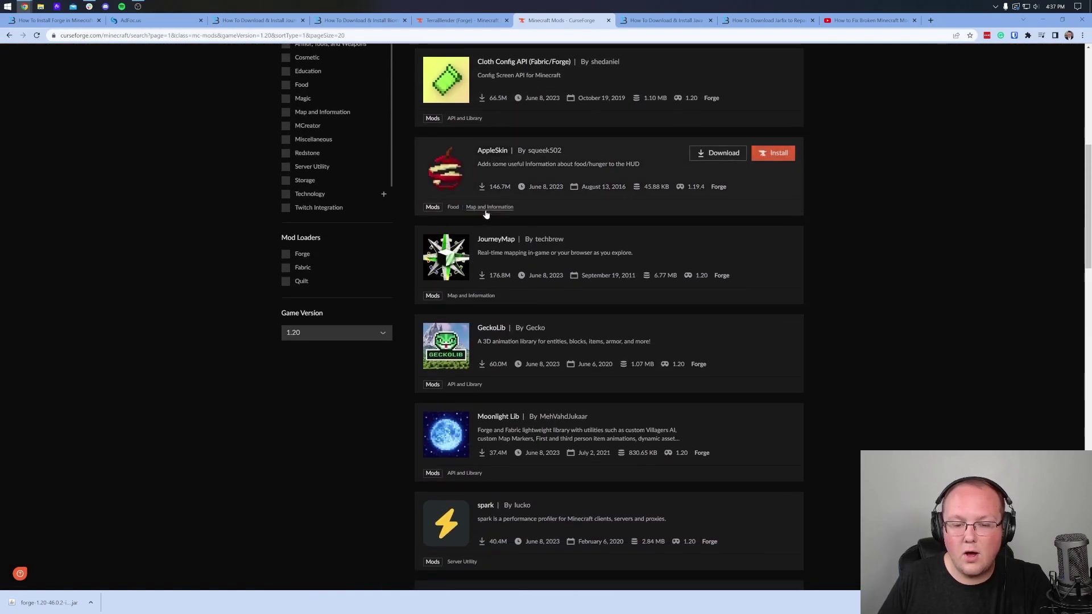
scroll(486, 215, up, 10)
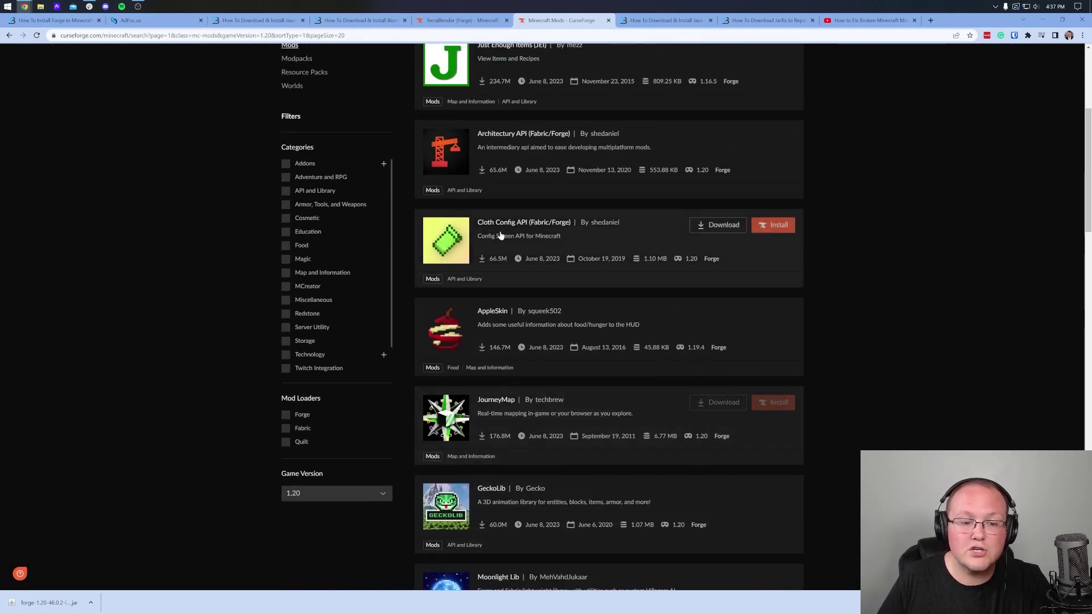
click(321, 414)
scroll(561, 349, up, 5)
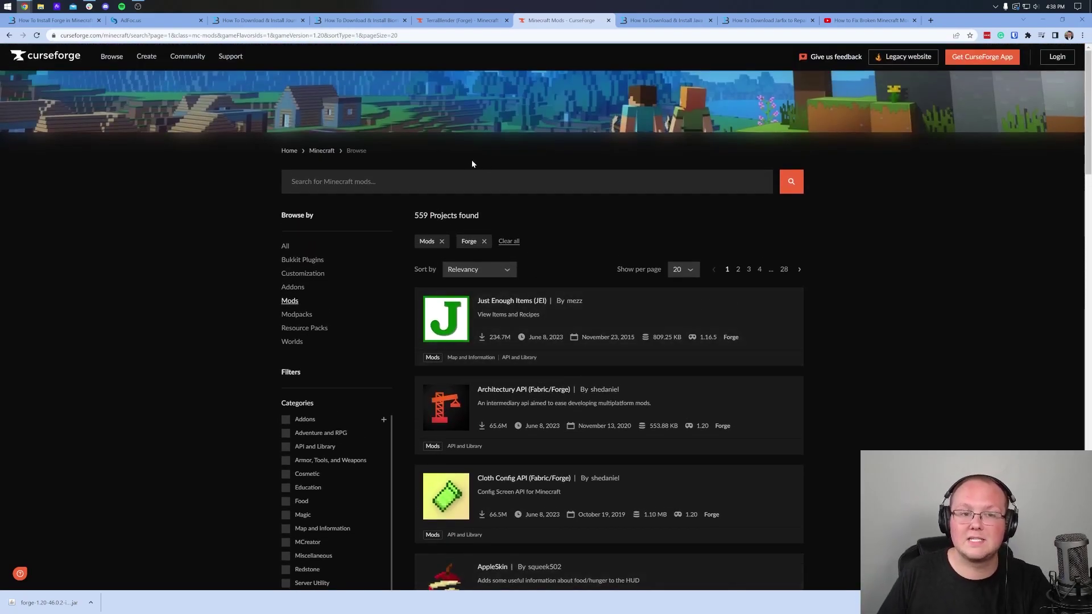
- Download the newest JourneyMap 1.20 Forge file from its CurseForge Files list
click(256, 21)
scroll(525, 329, down, 5)
click(526, 329)
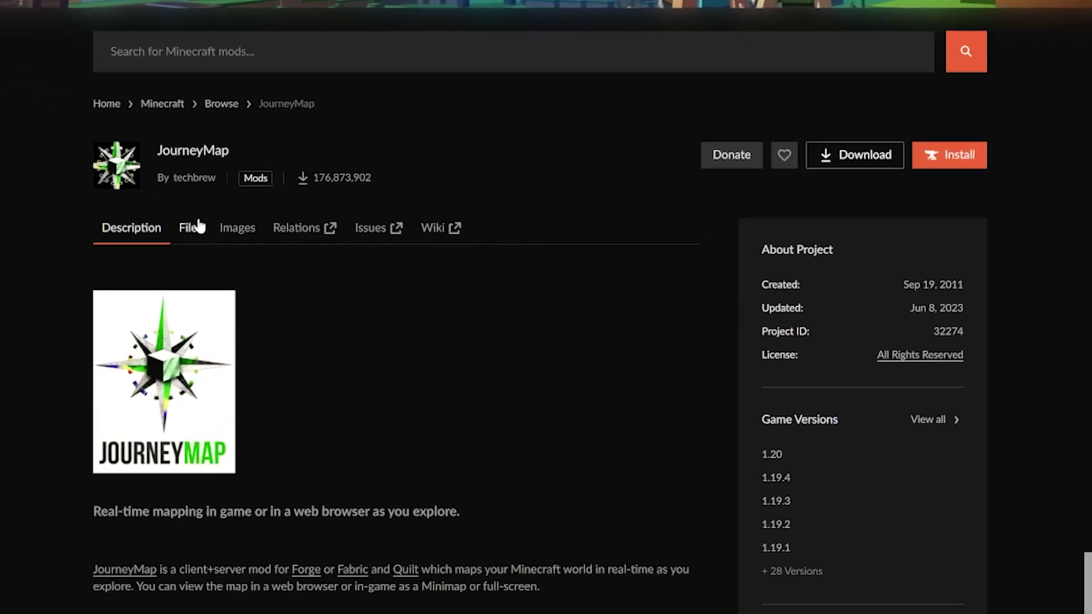
click(339, 260)
scroll(191, 215, down, 4)
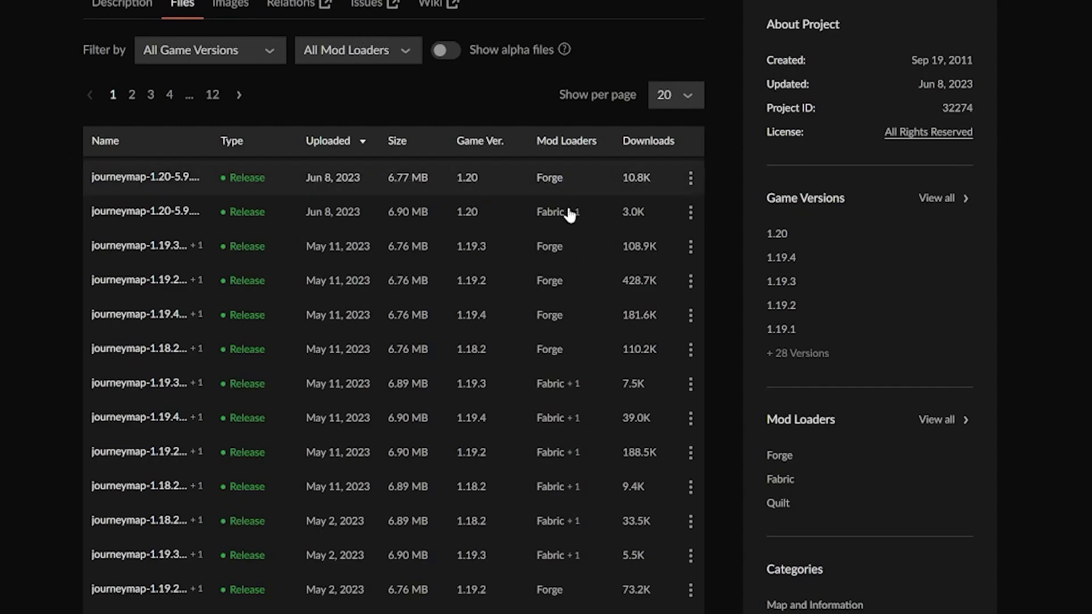
click(690, 179)
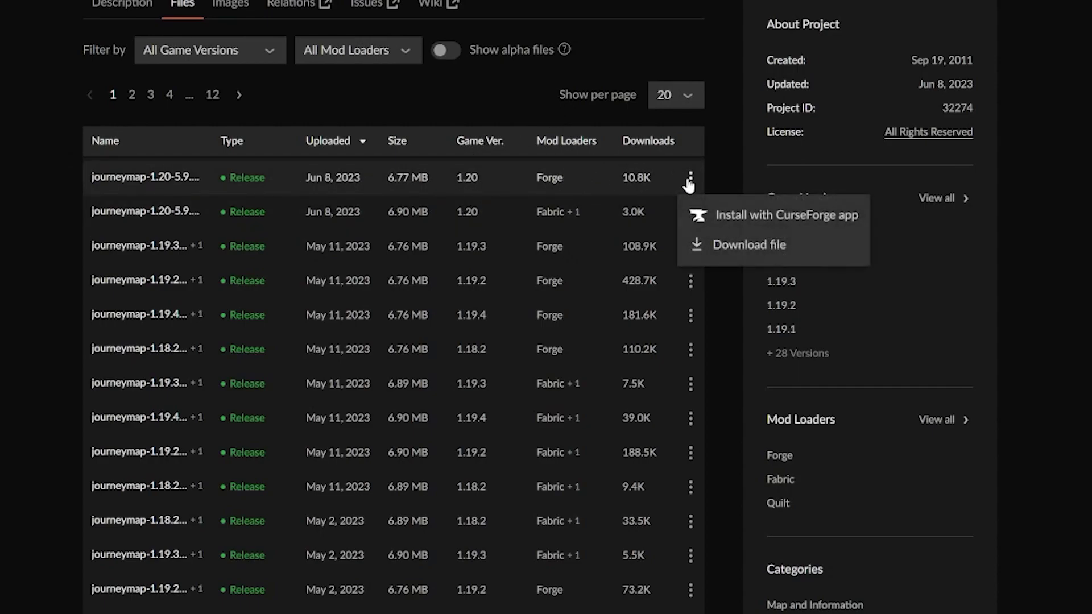
click(716, 244)
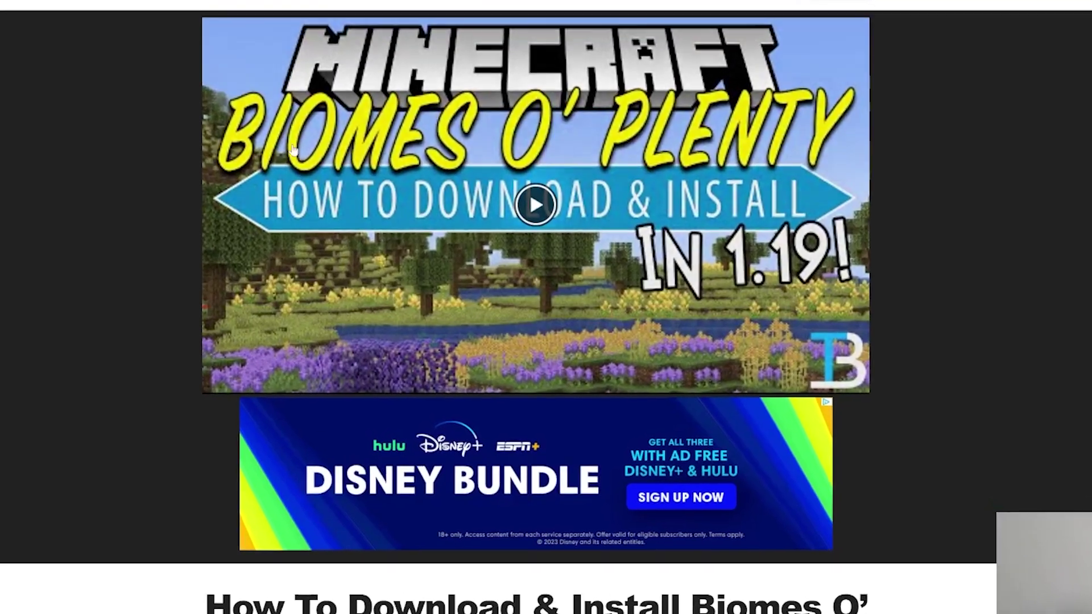
- Download the newest Biomes O' Plenty 1.20 Forge file, then open TerraBlender's newest 1.20 file options
scroll(293, 149, down, 10)
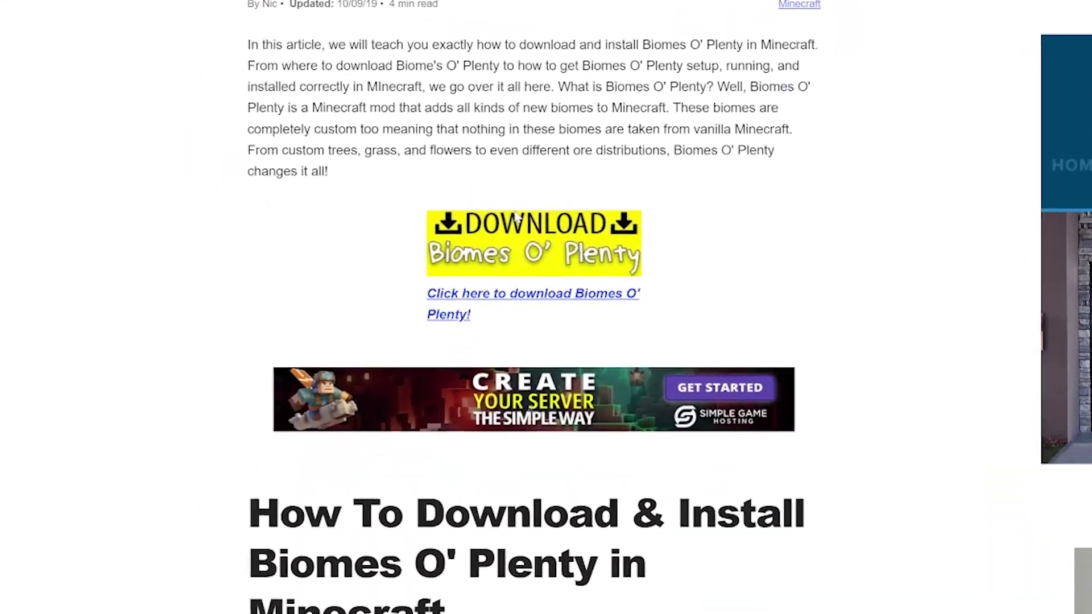
click(519, 214)
click(176, 225)
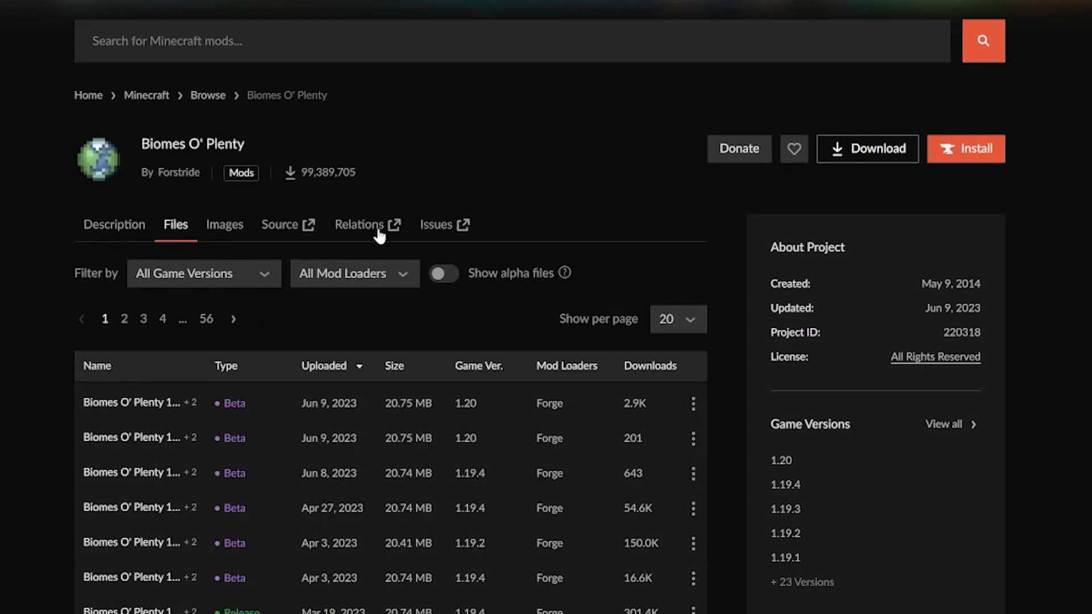
scroll(372, 228, down, 4)
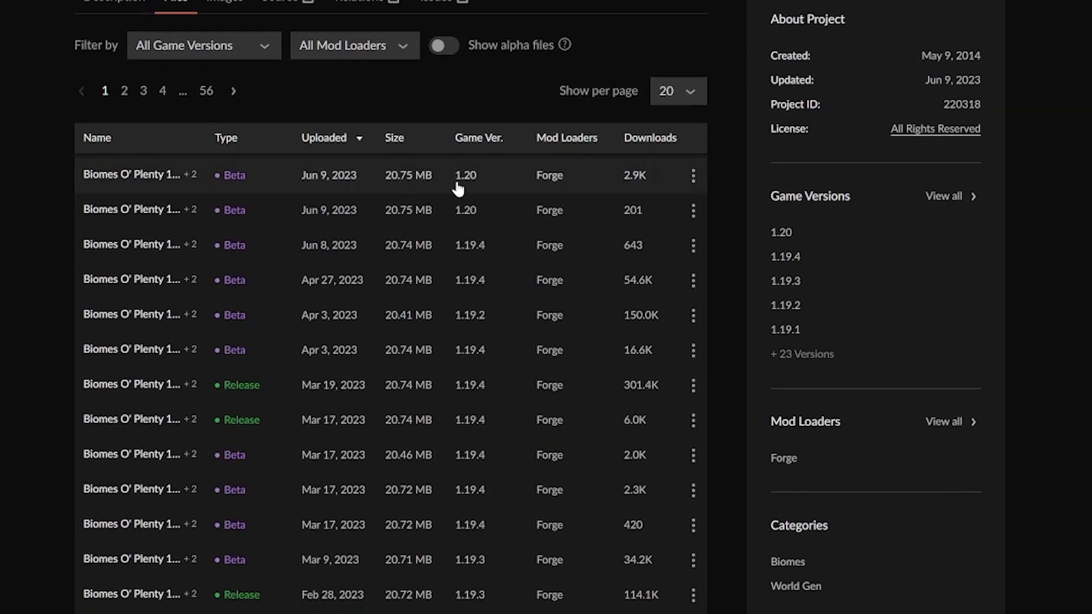
scroll(547, 177, down, 9)
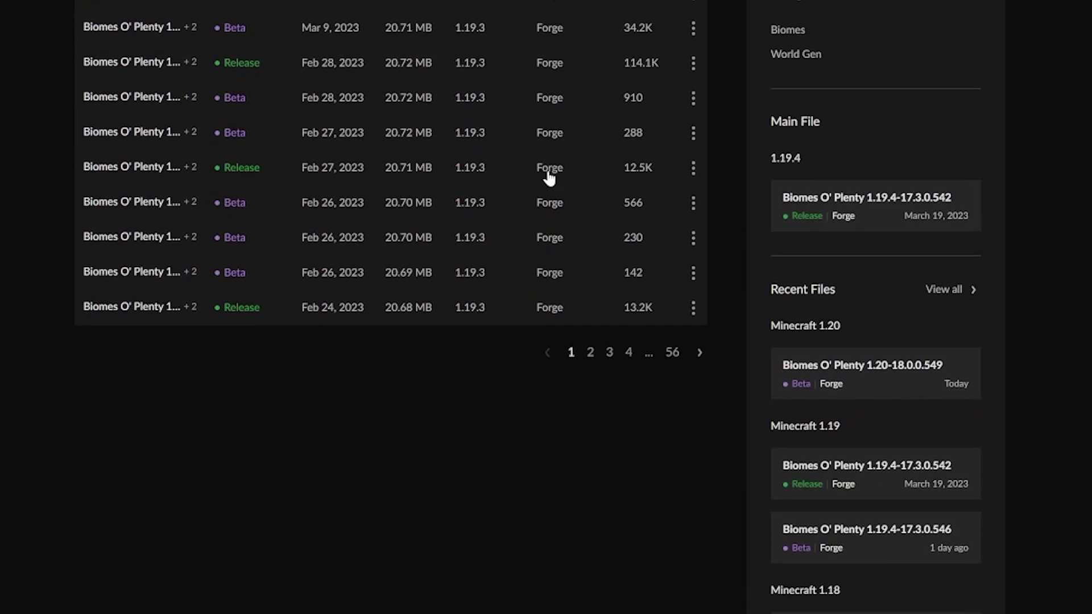
scroll(568, 211, up, 12)
click(693, 329)
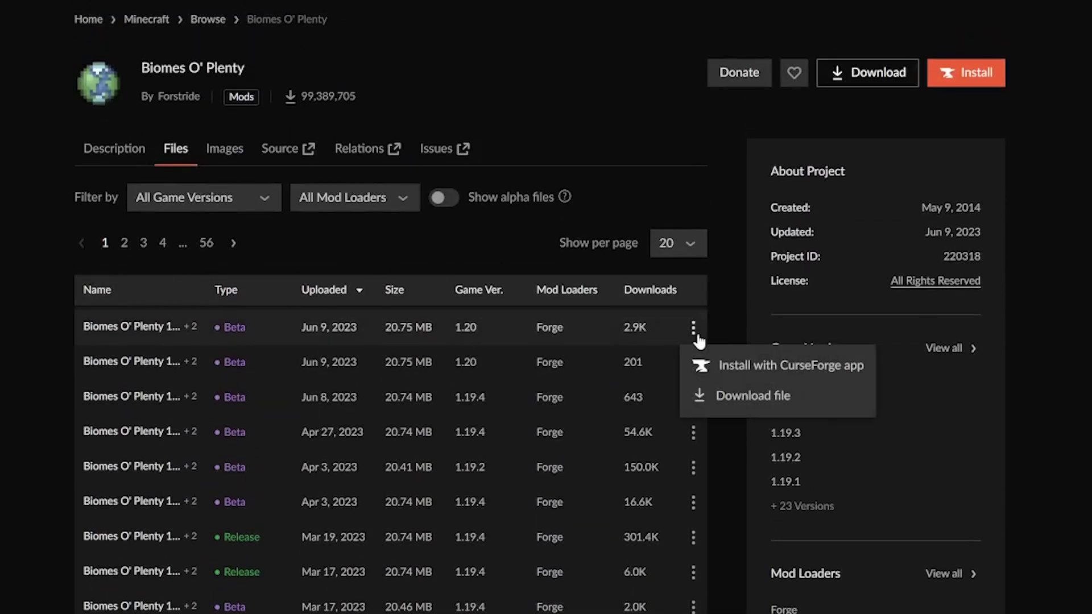
click(724, 397)
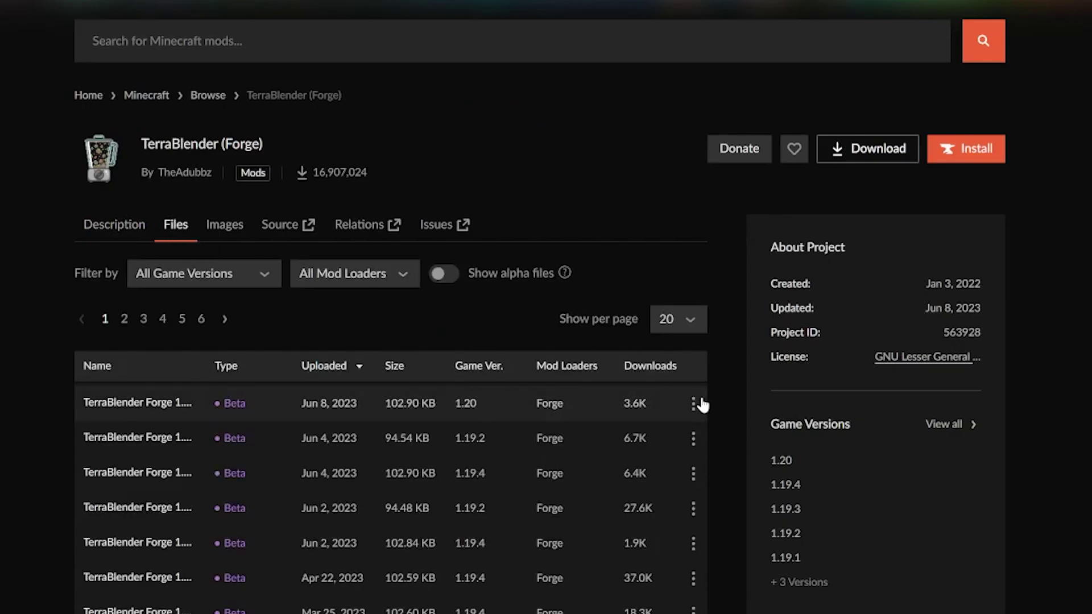
click(693, 405)
- Download TerraBlender's 1.20 Forge file and bring up Windows search
click(705, 469)
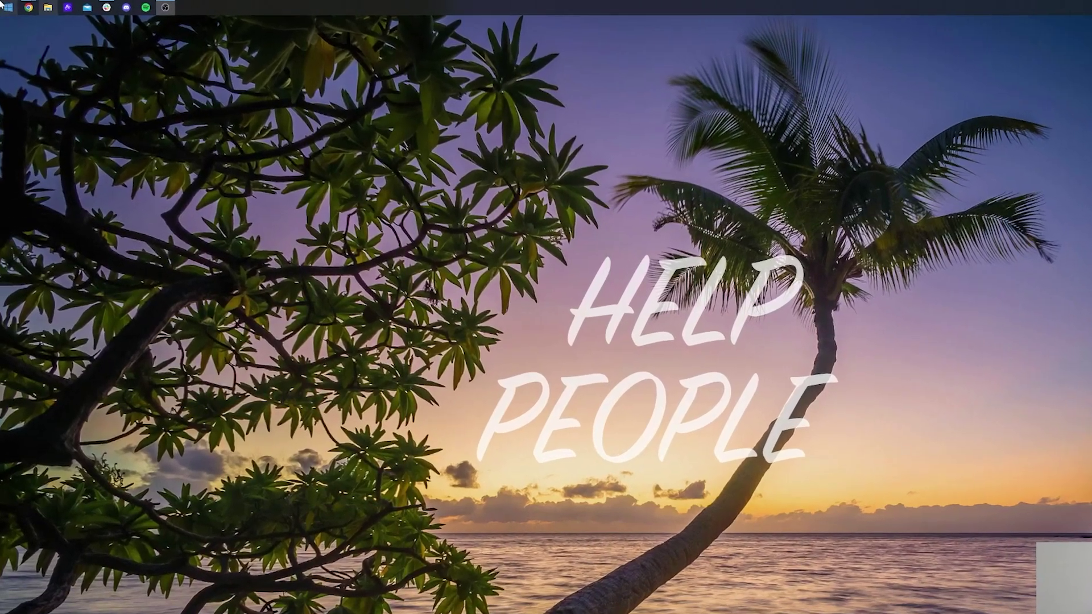
click(5, 7)
- Open the Downloads folder via a 'down' search and drag all four jar files onto the desktop
text(down)
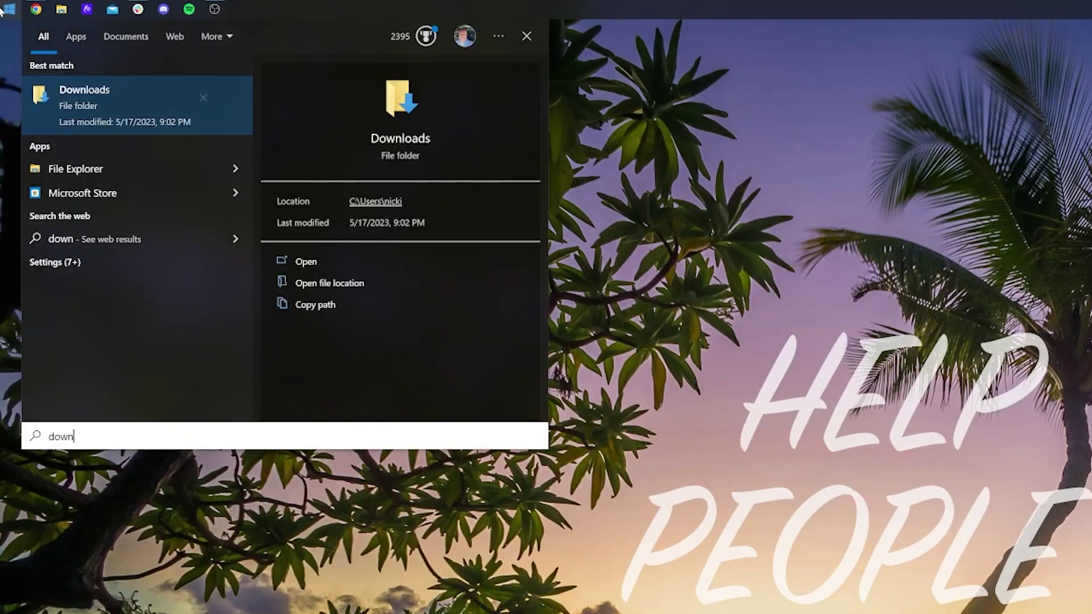
key(Return)
key(ctrl+a)
drag(477, 199, 423, 3)
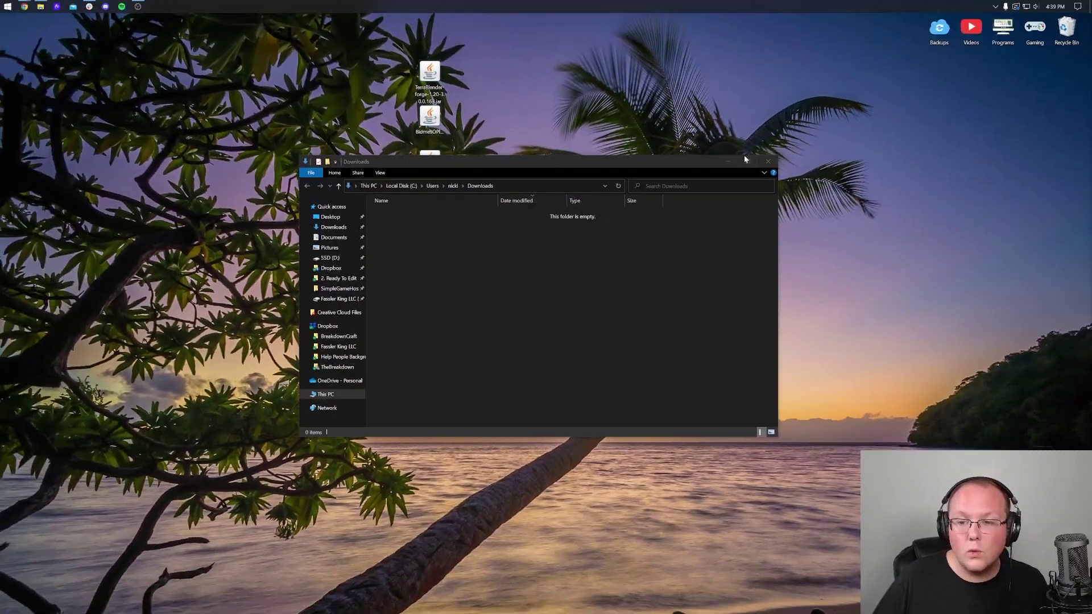
click(960, 87)
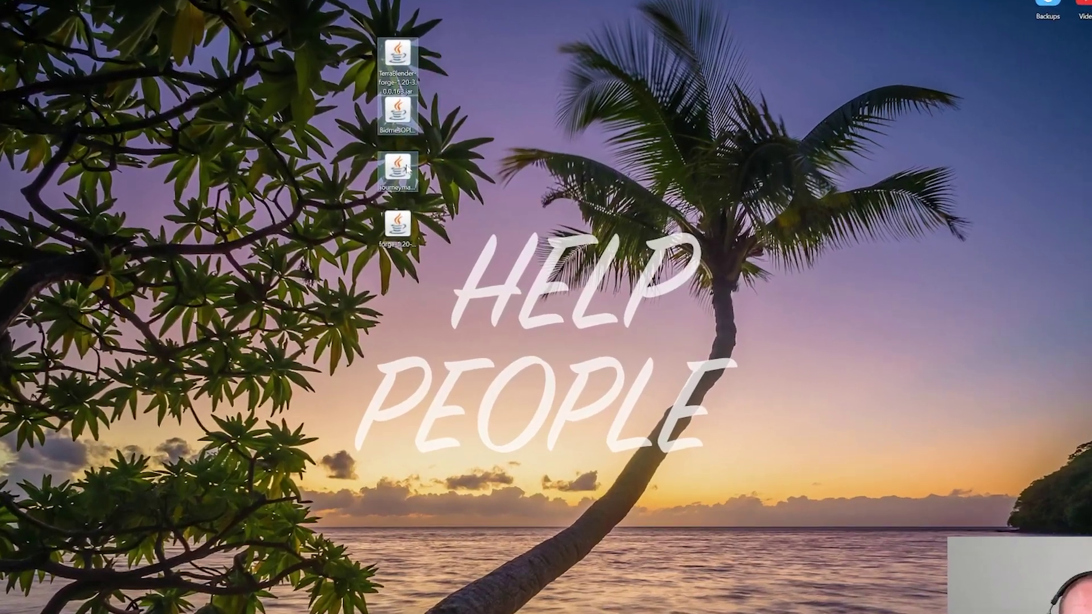
- Arrange the forge installer and JourneyMap jars into a tidy group on the desktop
drag(430, 206, 332, 208)
drag(442, 165, 462, 162)
drag(565, 170, 573, 165)
drag(584, 79, 590, 26)
drag(341, 262, 327, 135)
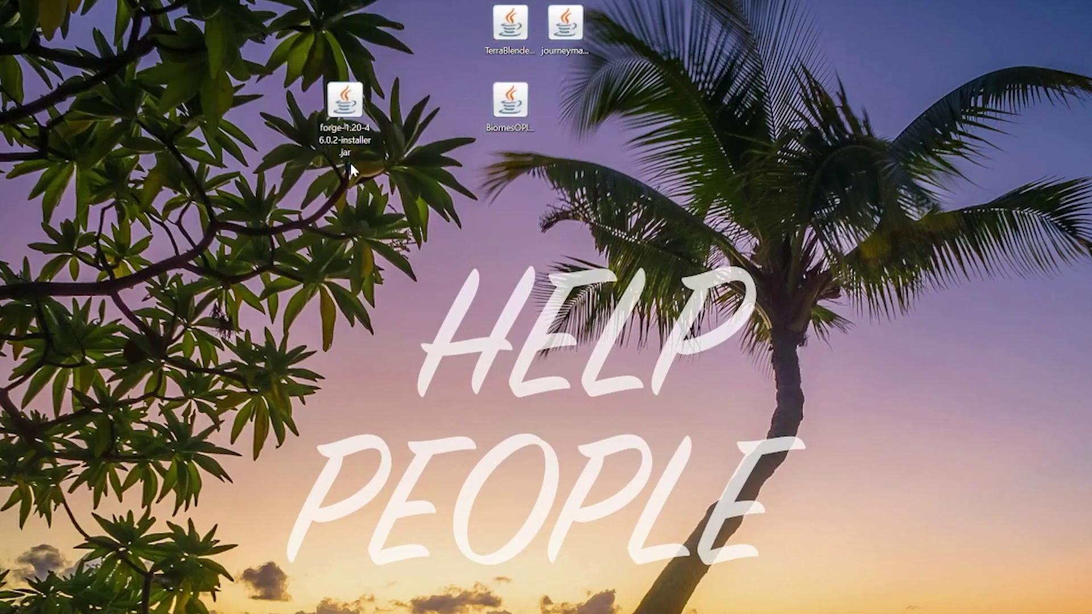
- Open the forge-1.20-46.0.2 installer jar with Java(TM) Platform SE binary
right_click(358, 111)
click(359, 102)
right_click(360, 102)
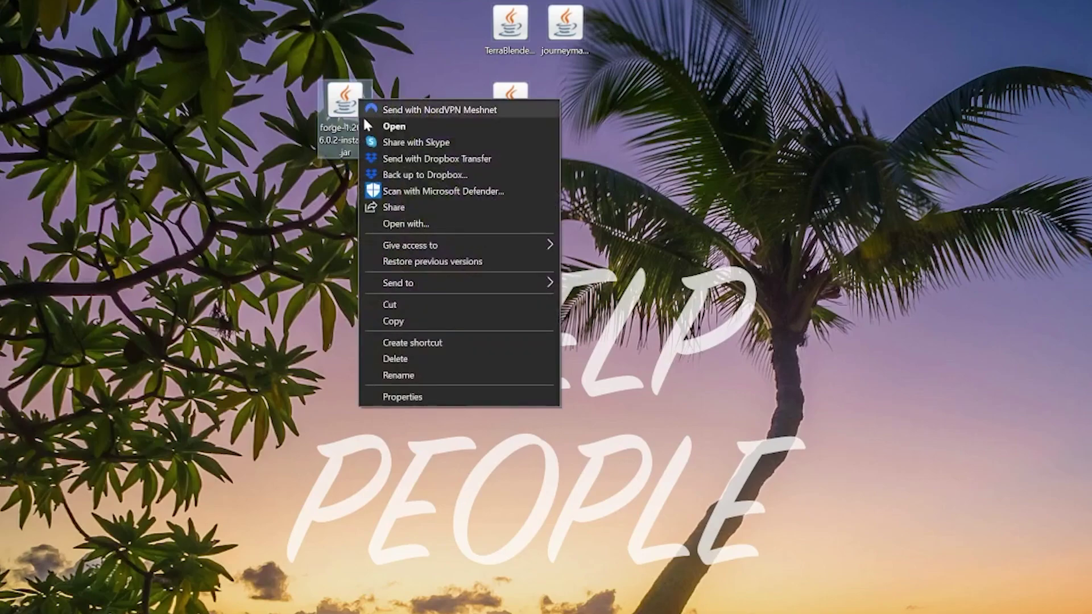
click(418, 225)
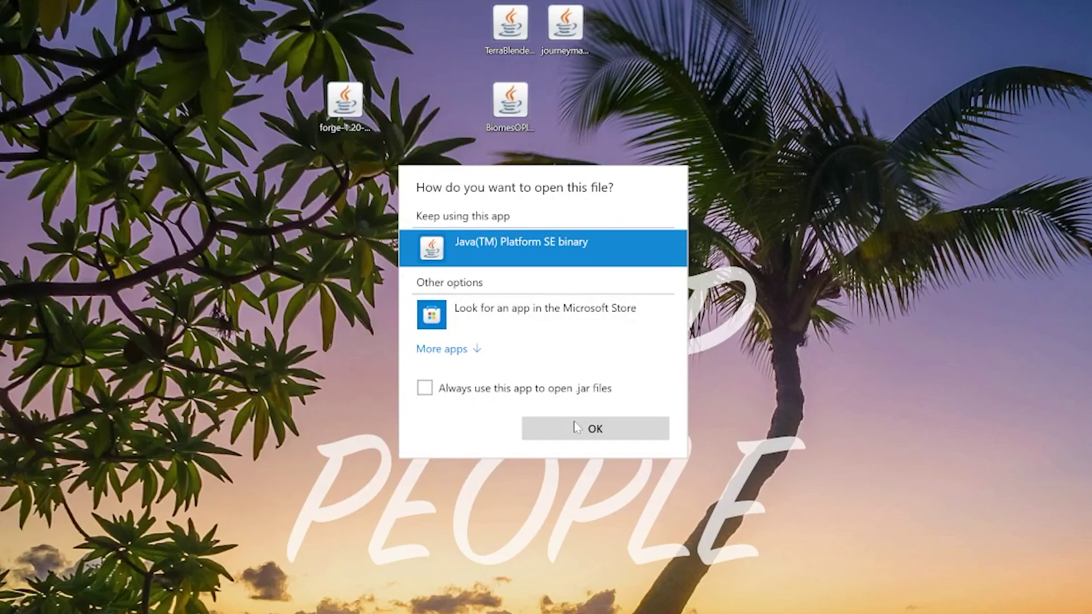
click(578, 428)
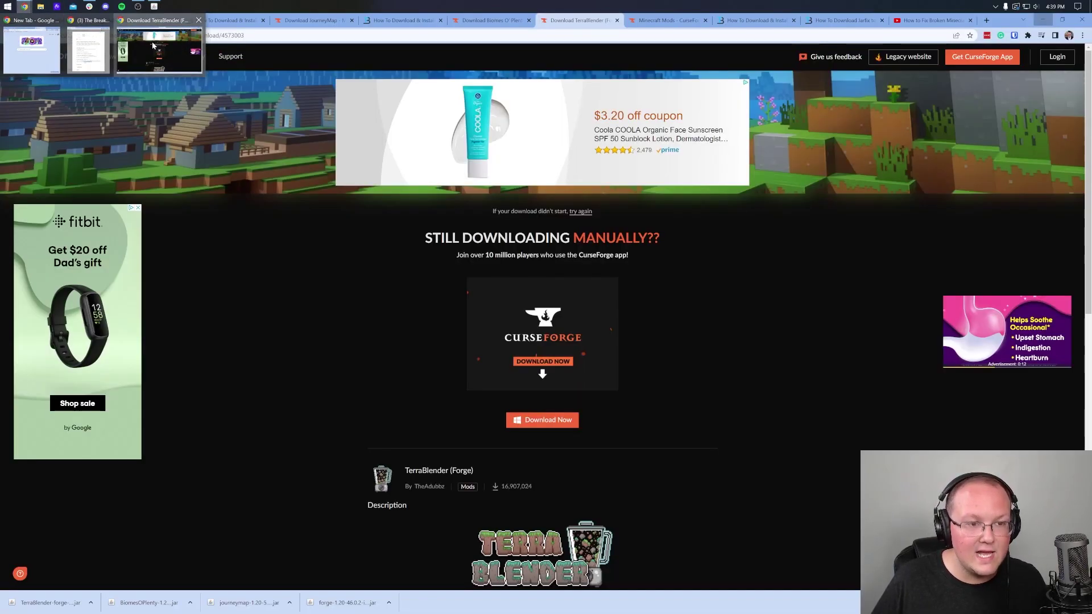
- Bring Chrome forward and read through TheBreakdown's Java 17 installation guide for Minecraft mods
click(160, 46)
click(757, 19)
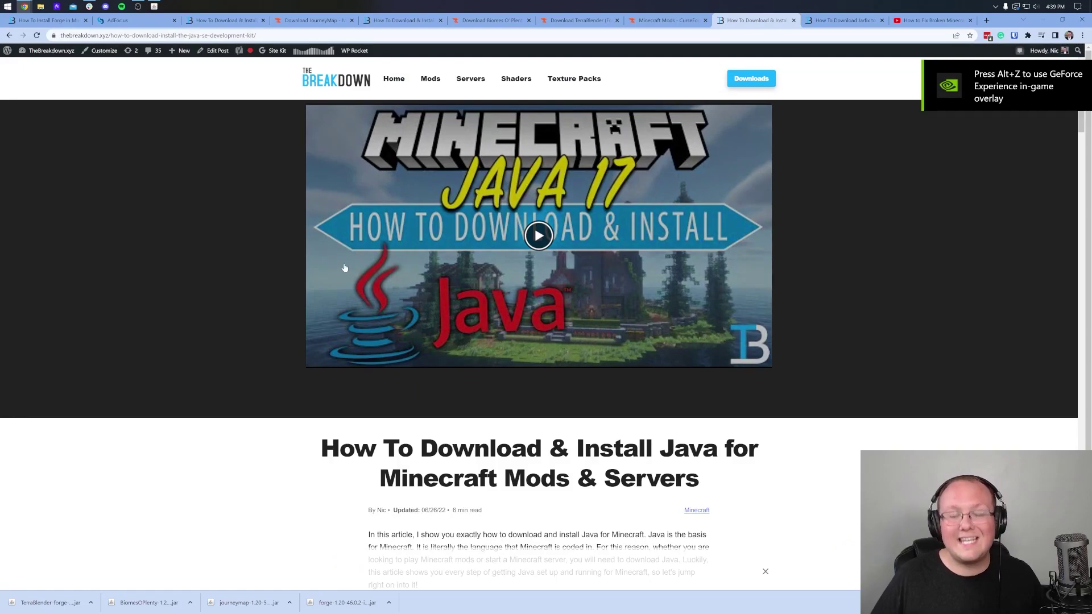
scroll(173, 245, down, 15)
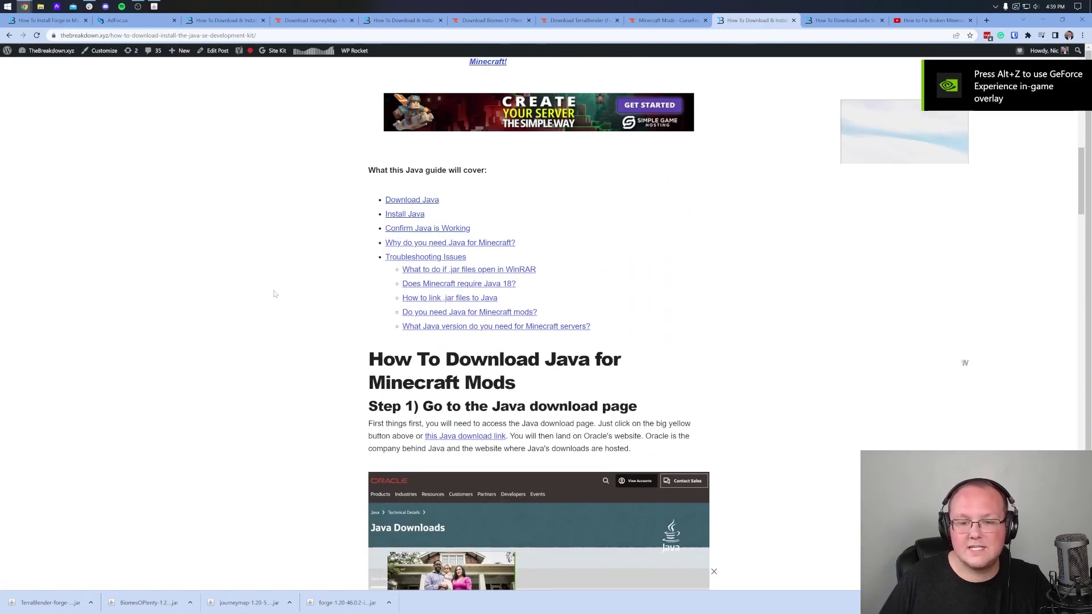
scroll(288, 301, down, 4)
scroll(428, 81, up, 5)
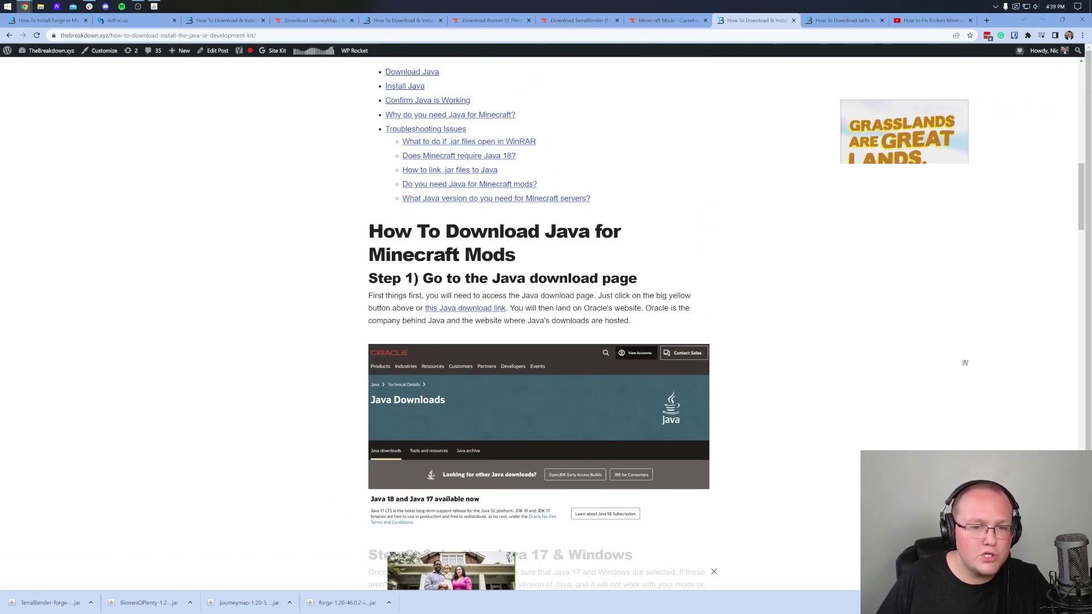
scroll(315, 249, up, 5)
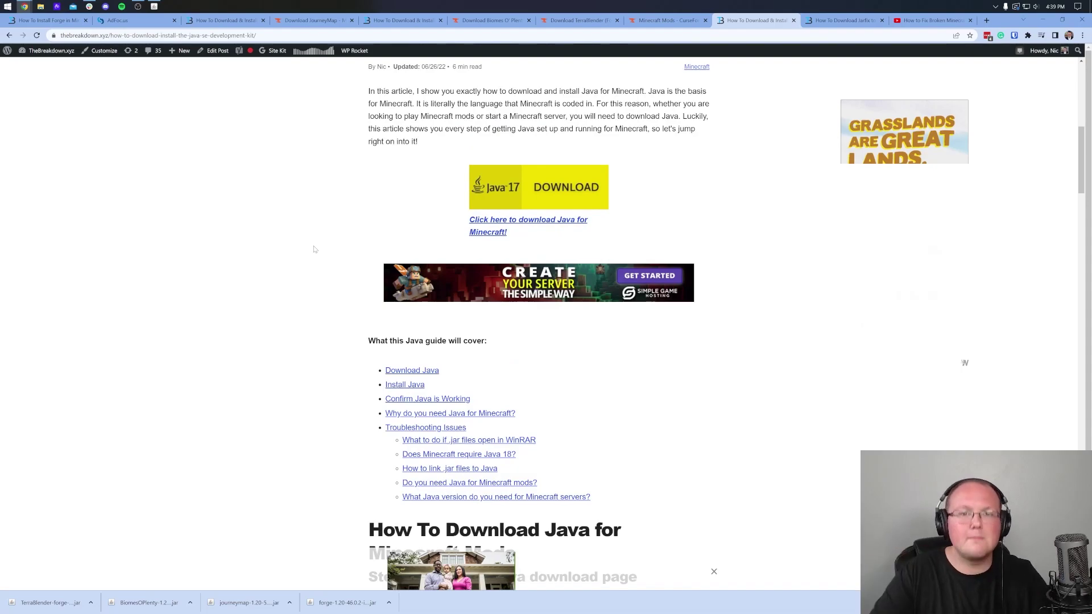
scroll(314, 249, down, 9)
scroll(358, 329, up, 9)
scroll(359, 330, up, 8)
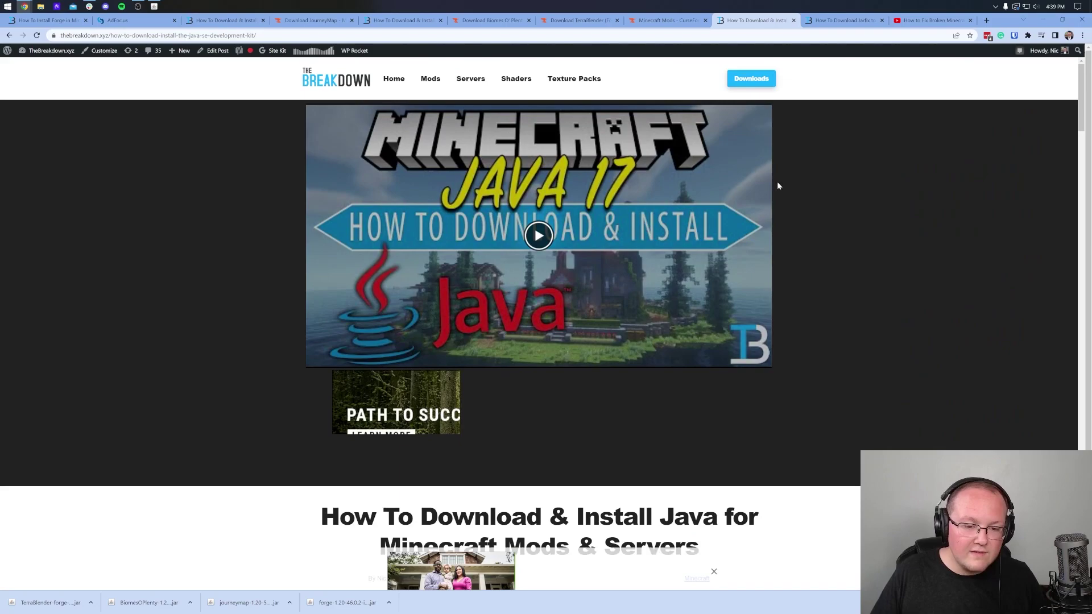
- Install the 1.20-forge-46.0.2 client profile, run Minecraft 1.20 once, and dismiss the completion message
click(845, 19)
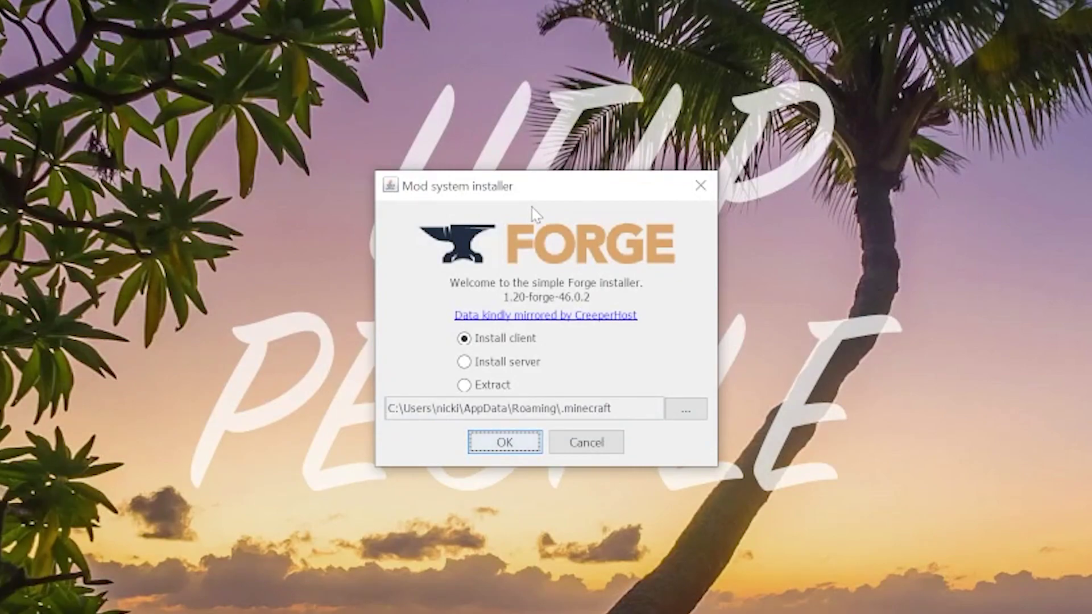
click(506, 442)
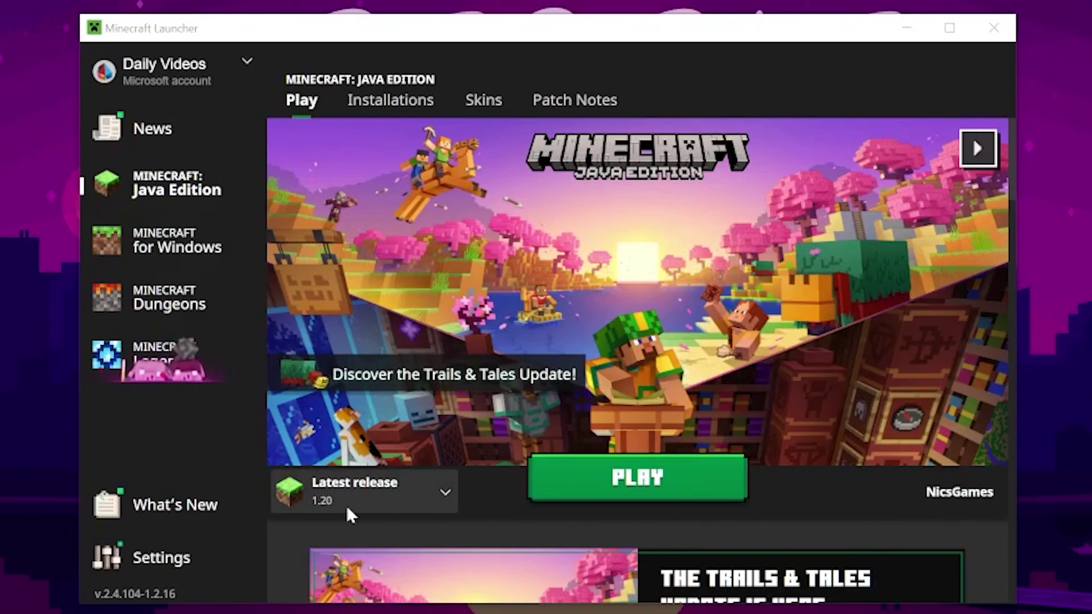
click(597, 488)
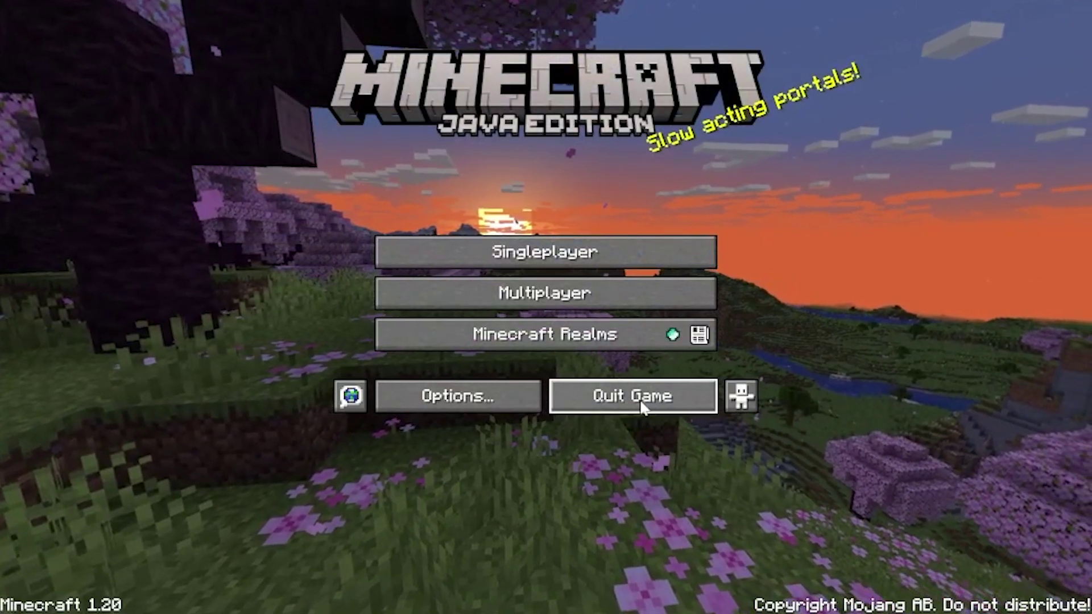
click(641, 405)
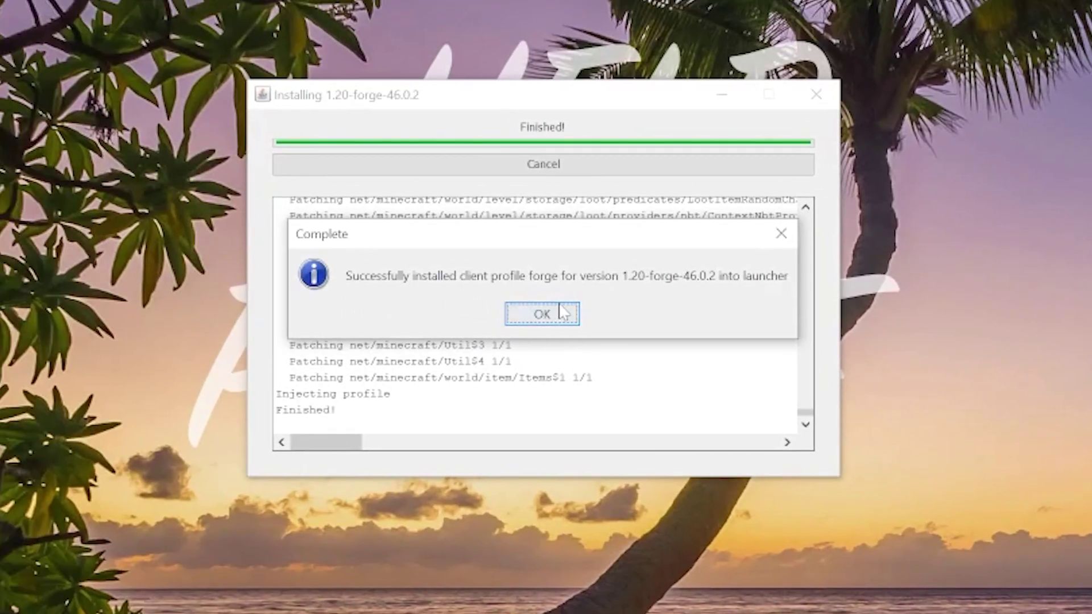
click(528, 312)
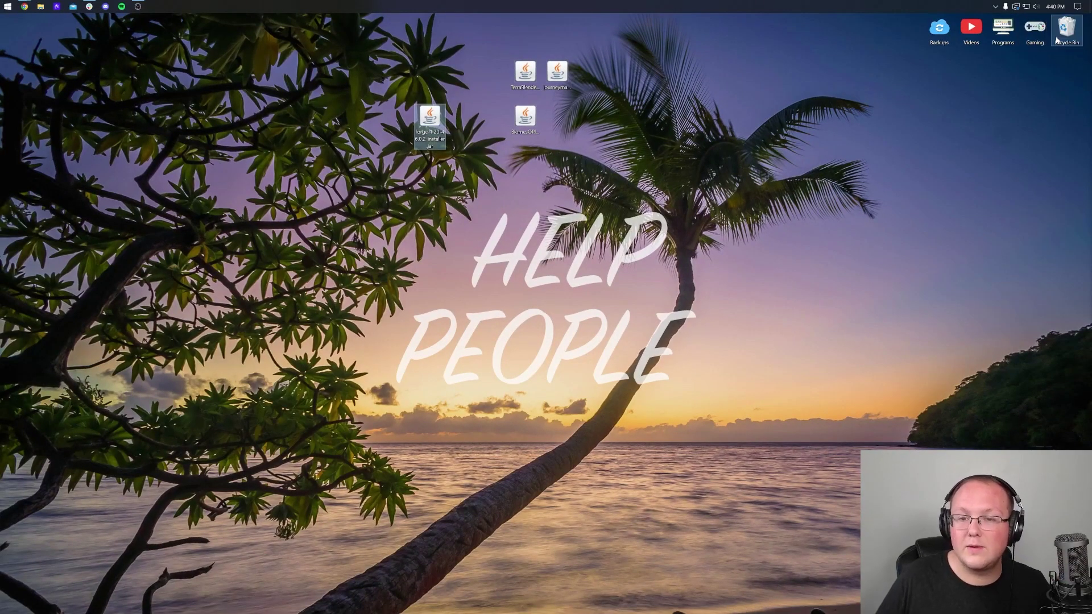
- Delete the Forge installer jar, start the Minecraft Launcher and cancel the Play warning
key(Delete)
click(7, 6)
click(158, 48)
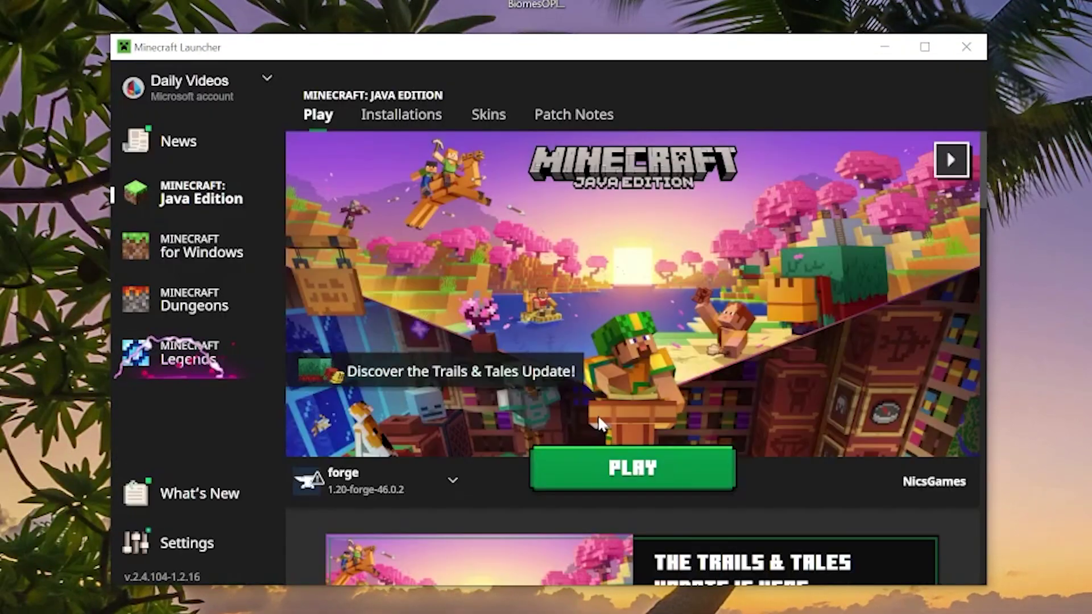
mouse_move(326, 479)
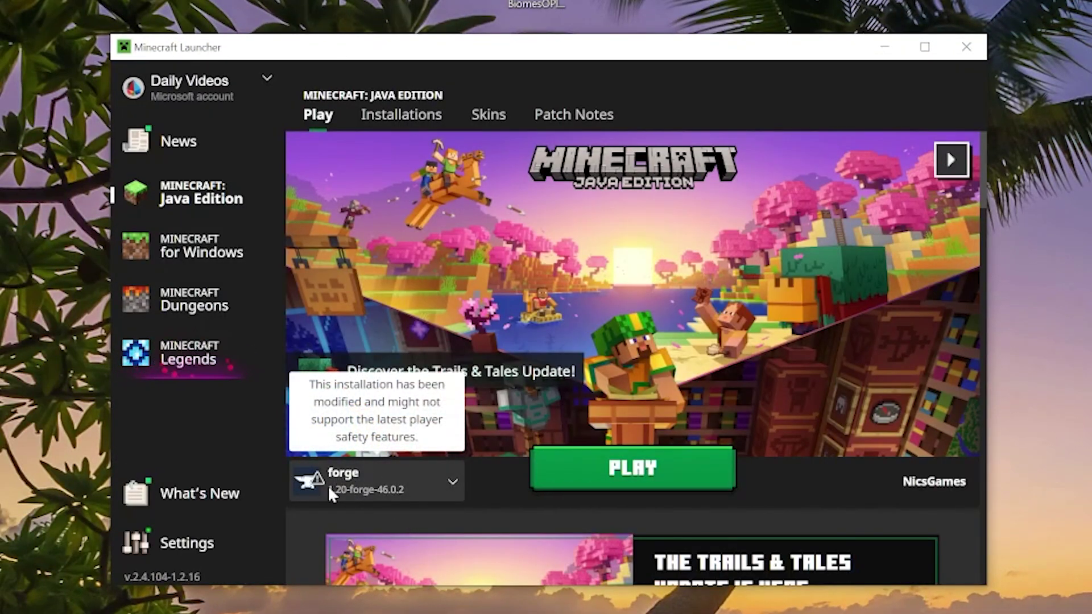
click(629, 469)
click(671, 417)
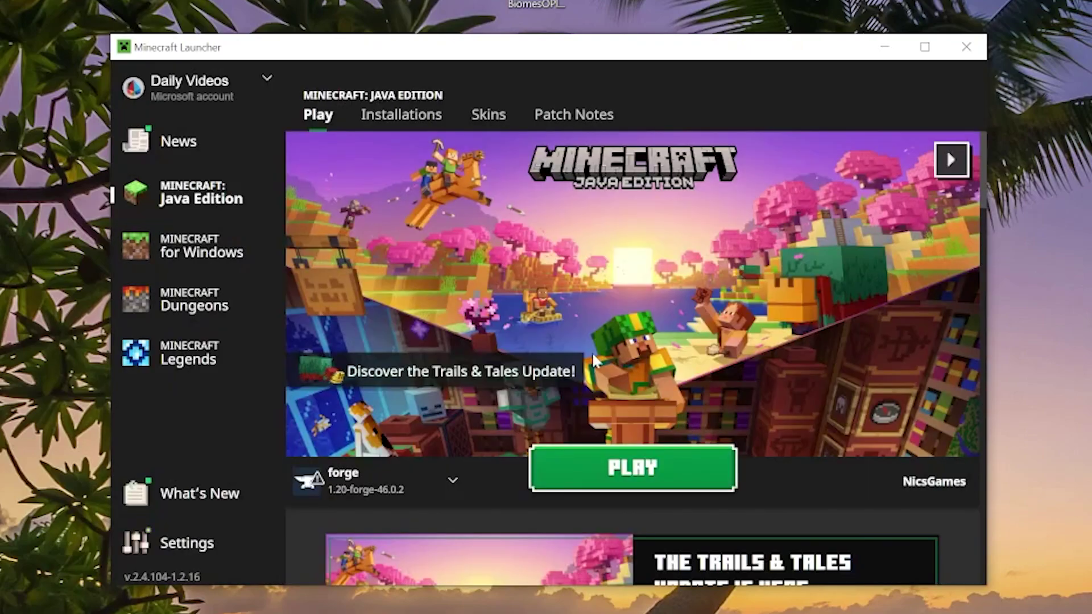
- On the Installations list, toggle the Modded filter off and on, and begin a new installation
click(411, 125)
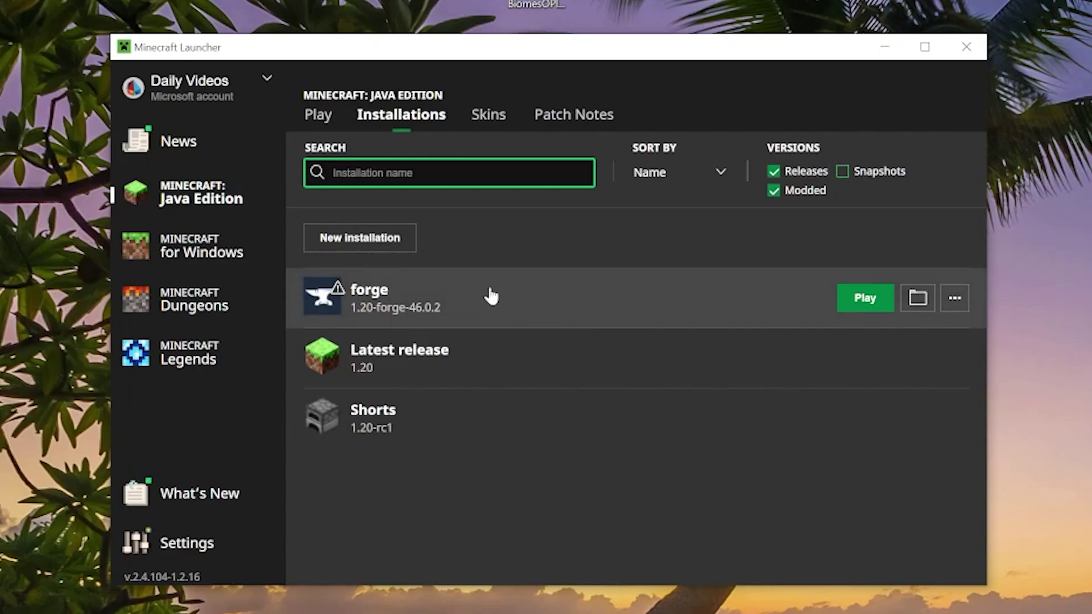
click(782, 196)
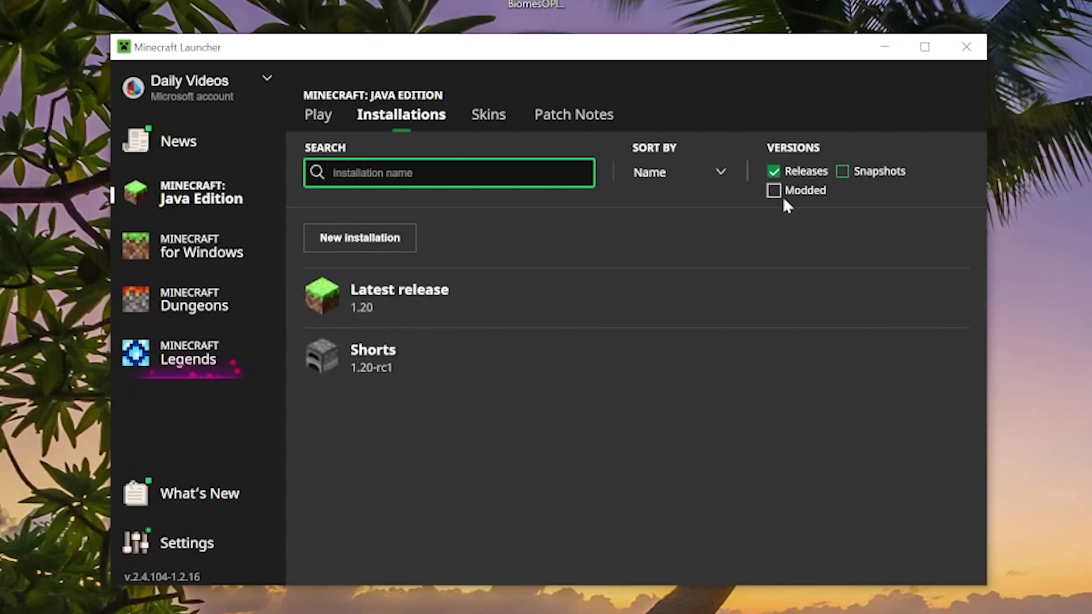
click(776, 193)
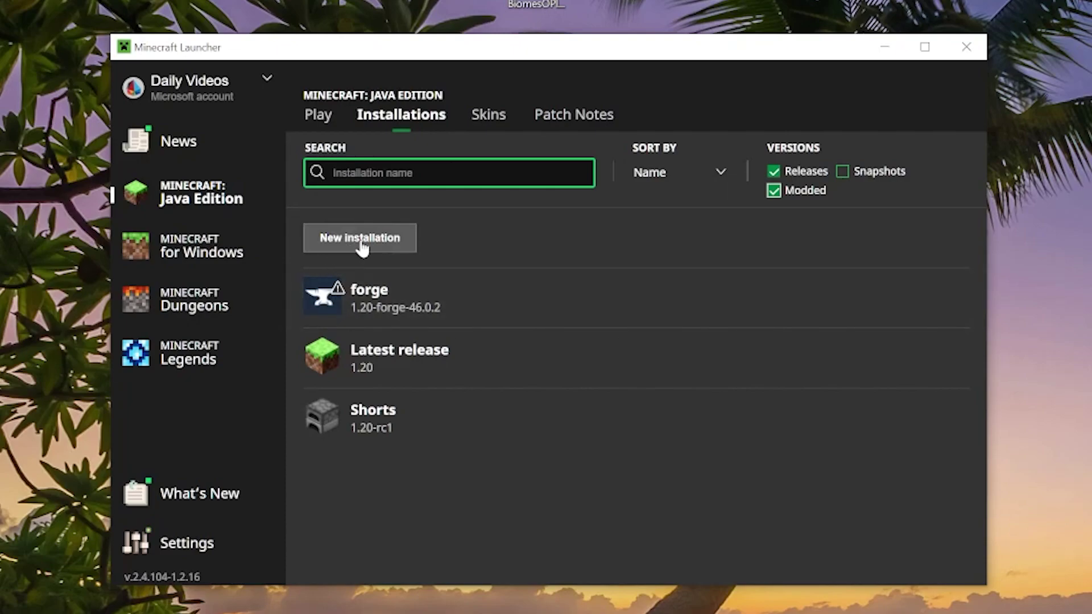
click(338, 239)
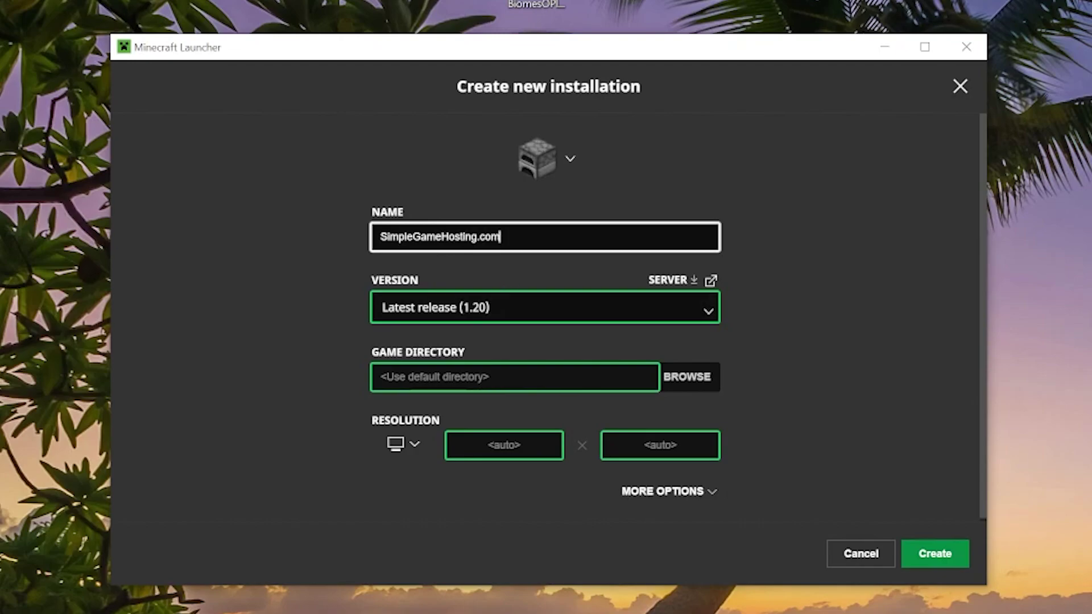
- Create SimpleGameHosting.com using release 1.20-forge-46.0.2 at 1920x1080, then launch it
click(544, 307)
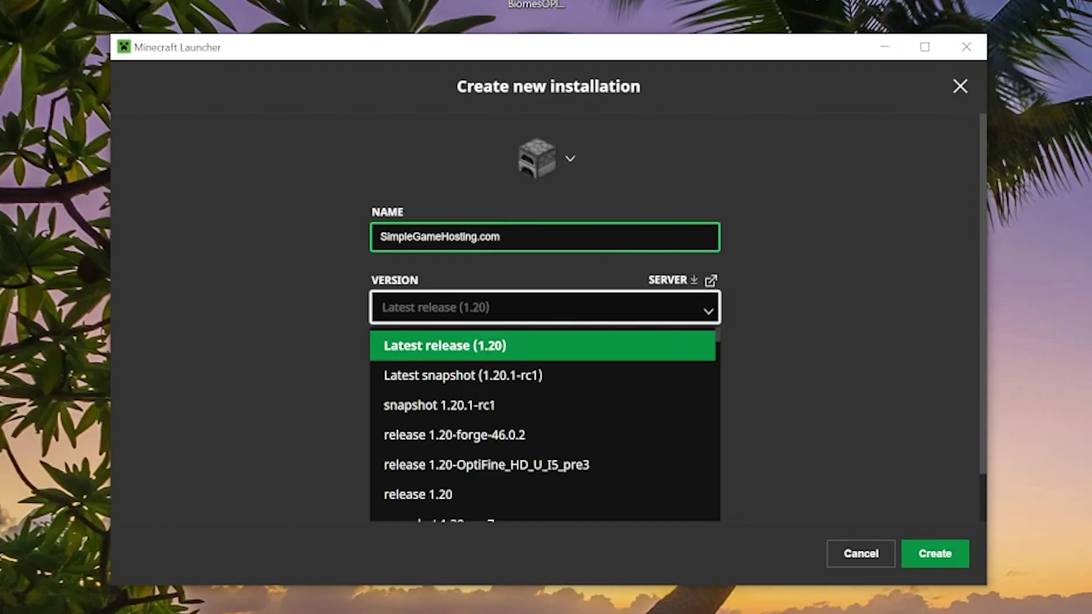
click(540, 436)
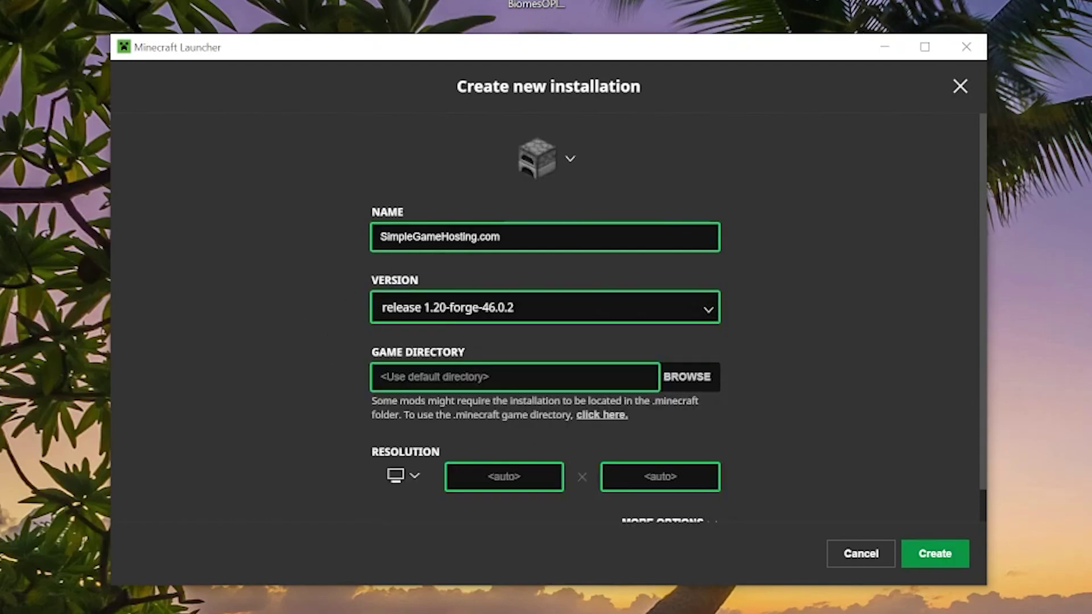
click(398, 475)
click(415, 420)
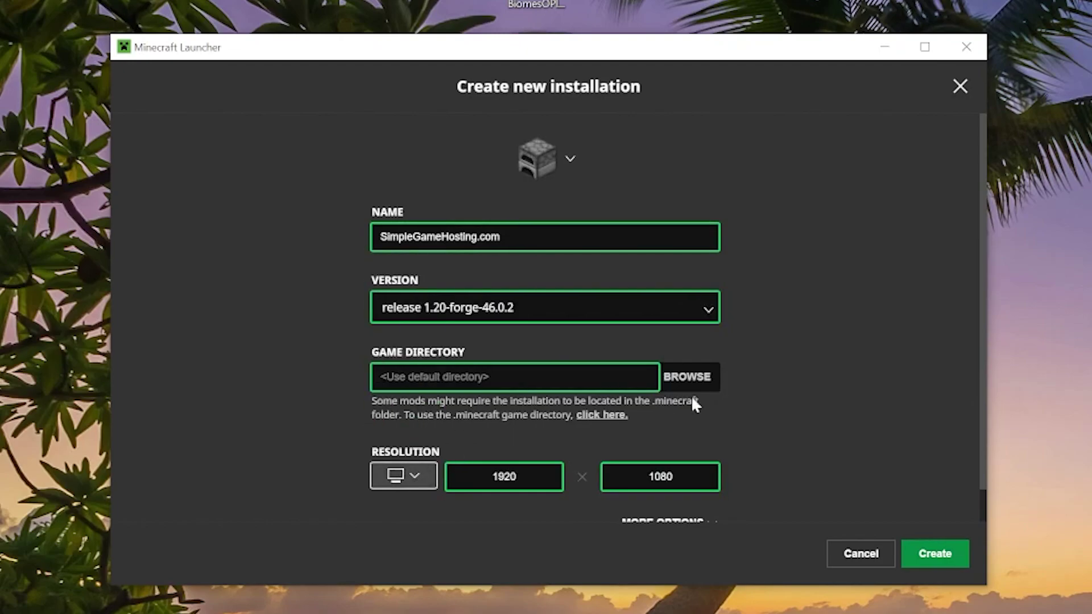
click(939, 564)
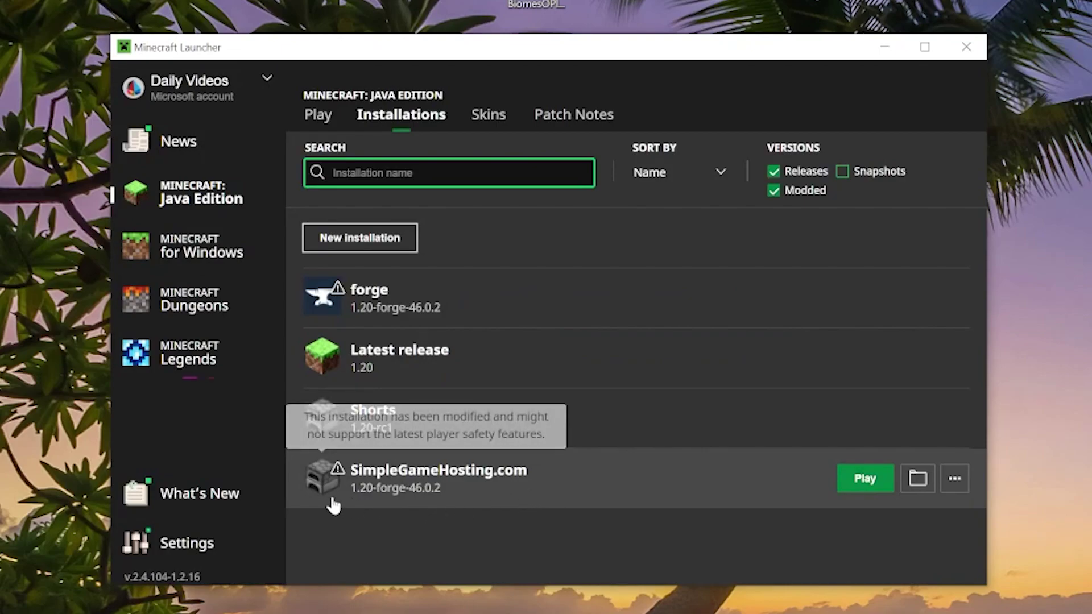
click(864, 479)
- Confirm launching the modified installation and check its loaded mods list
click(726, 421)
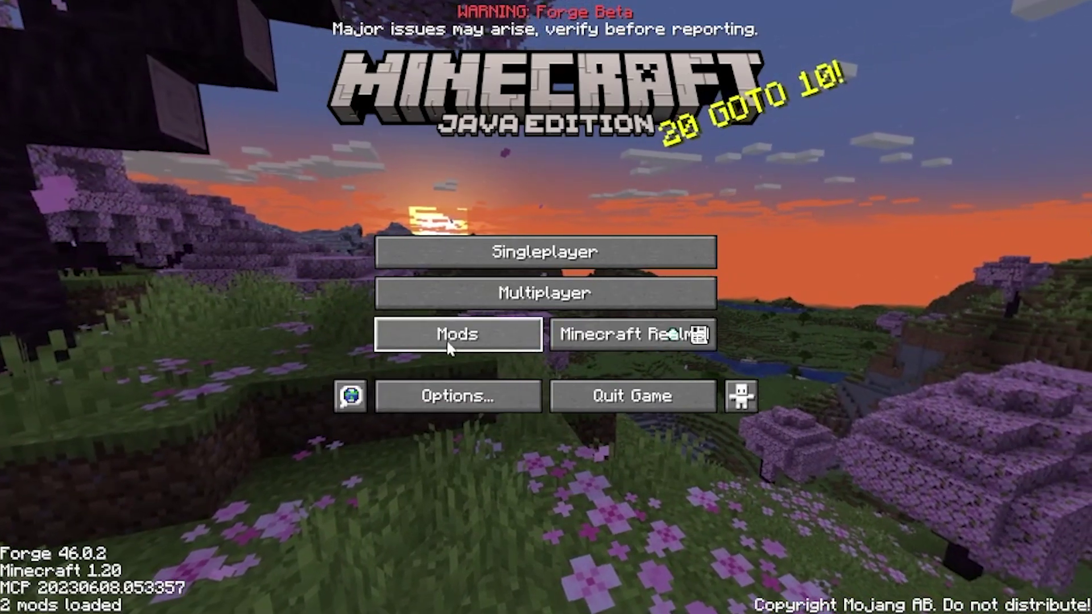
click(490, 344)
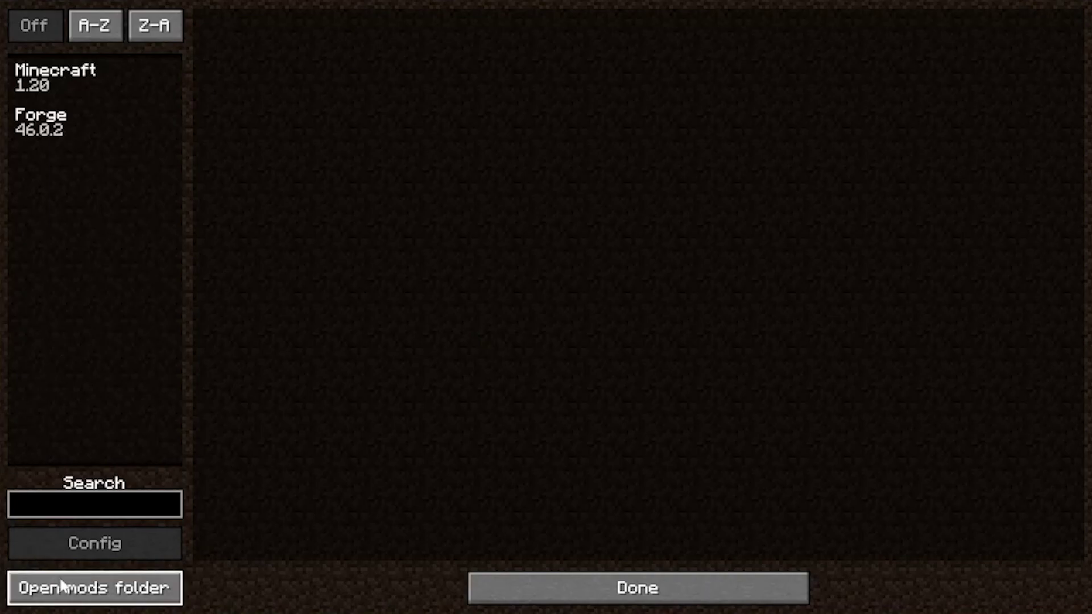
click(568, 578)
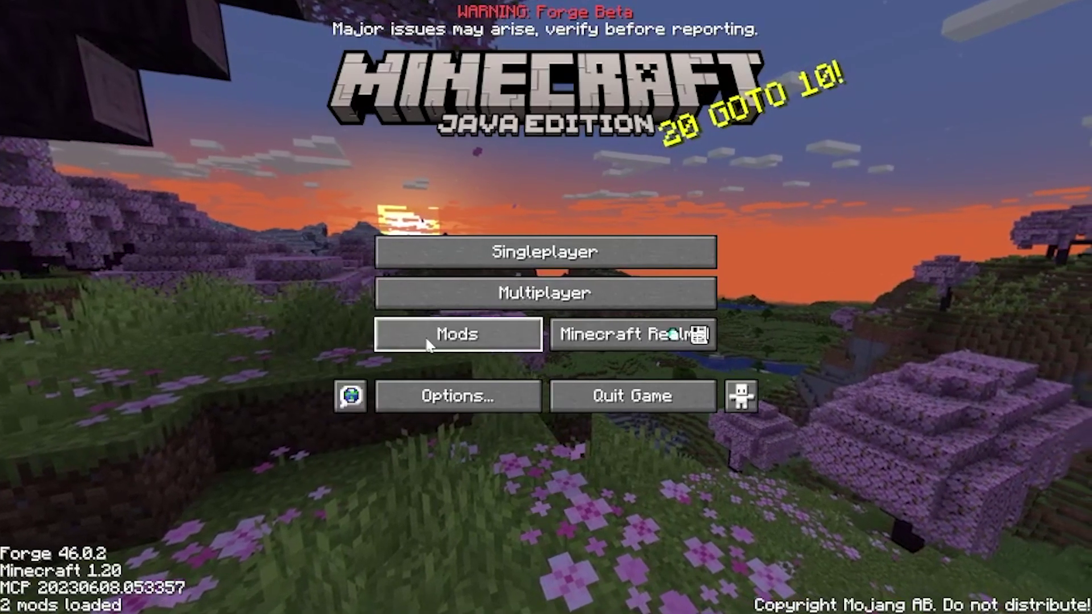
- Copy the TerraBlender, Biomes O' Plenty and JourneyMap jars into the game's mods folder
click(428, 344)
click(108, 597)
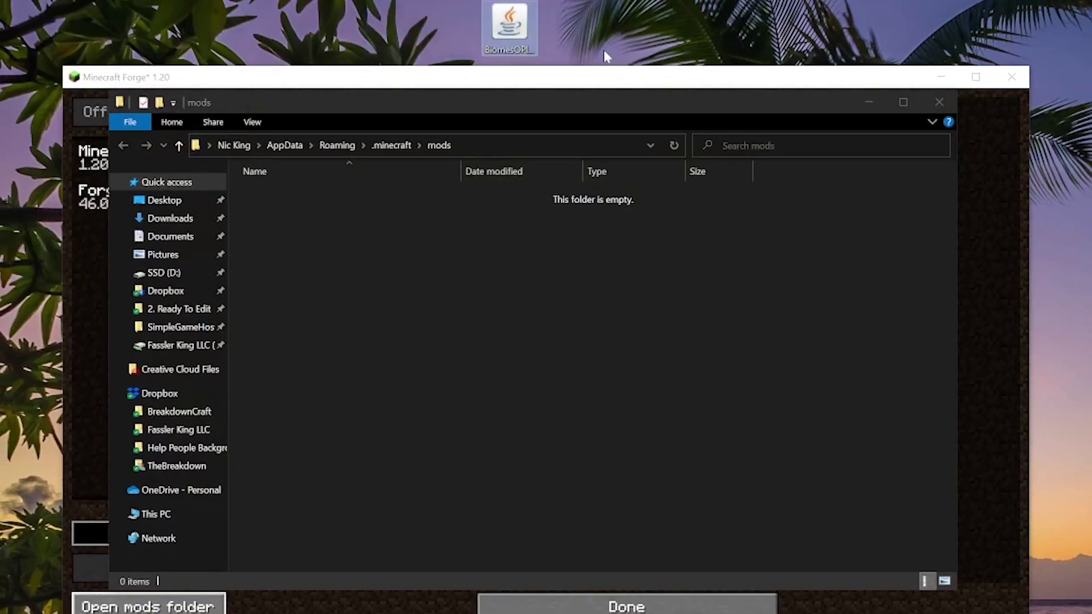
drag(510, 28, 476, 361)
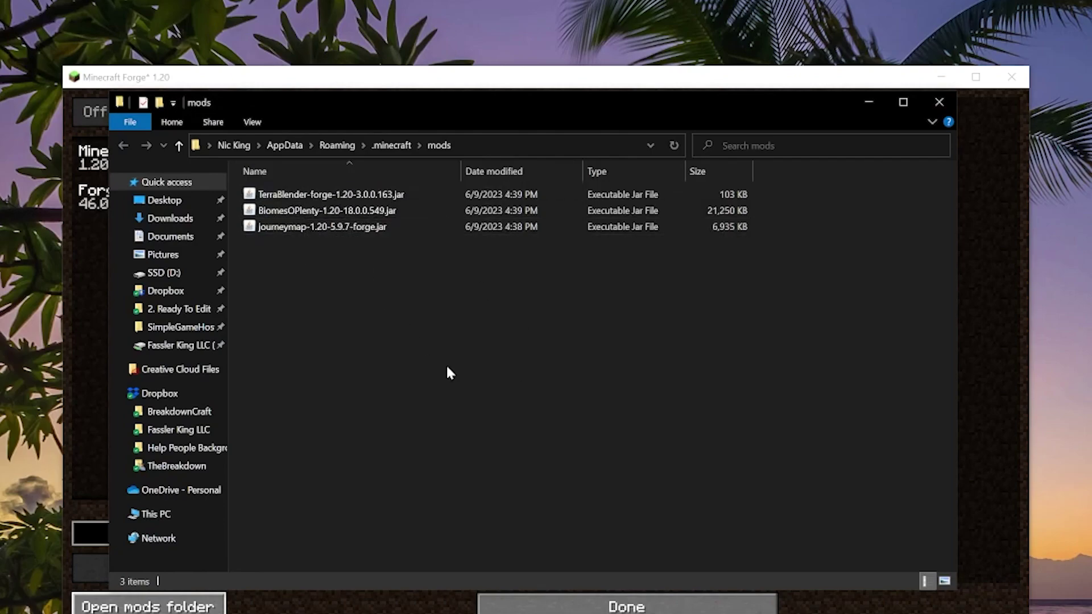
click(938, 103)
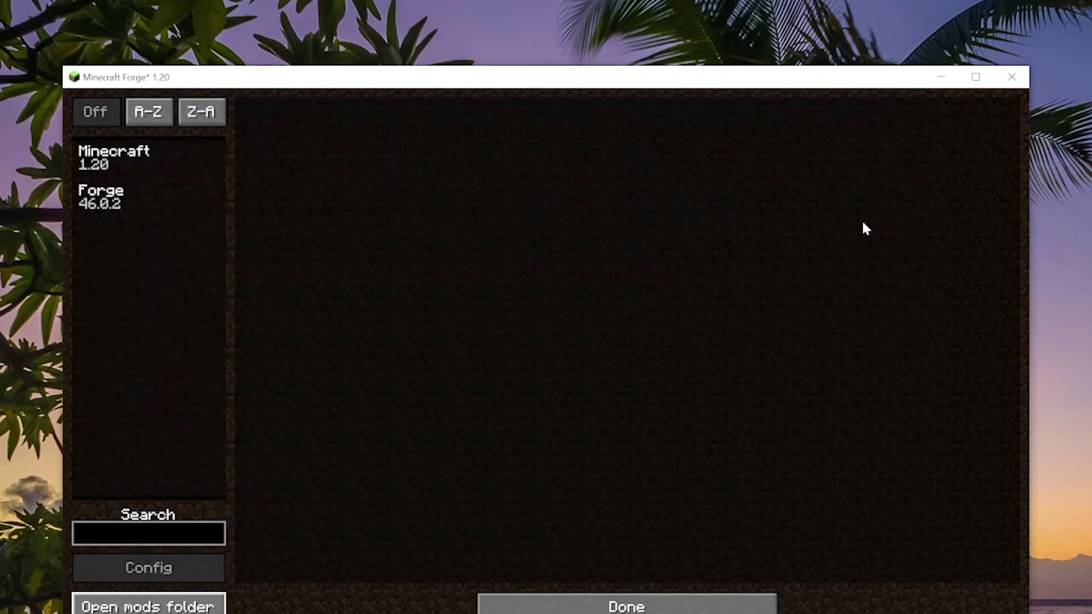
click(623, 598)
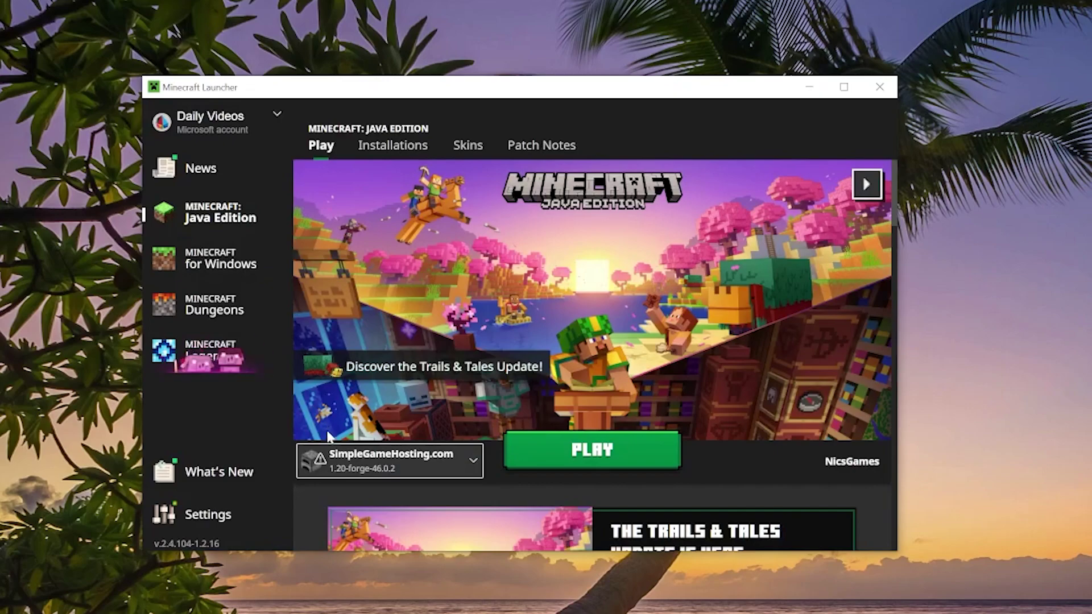
- Relaunch the SimpleGameHosting.com installation from the launcher, confirming the modded-installation warning
click(359, 256)
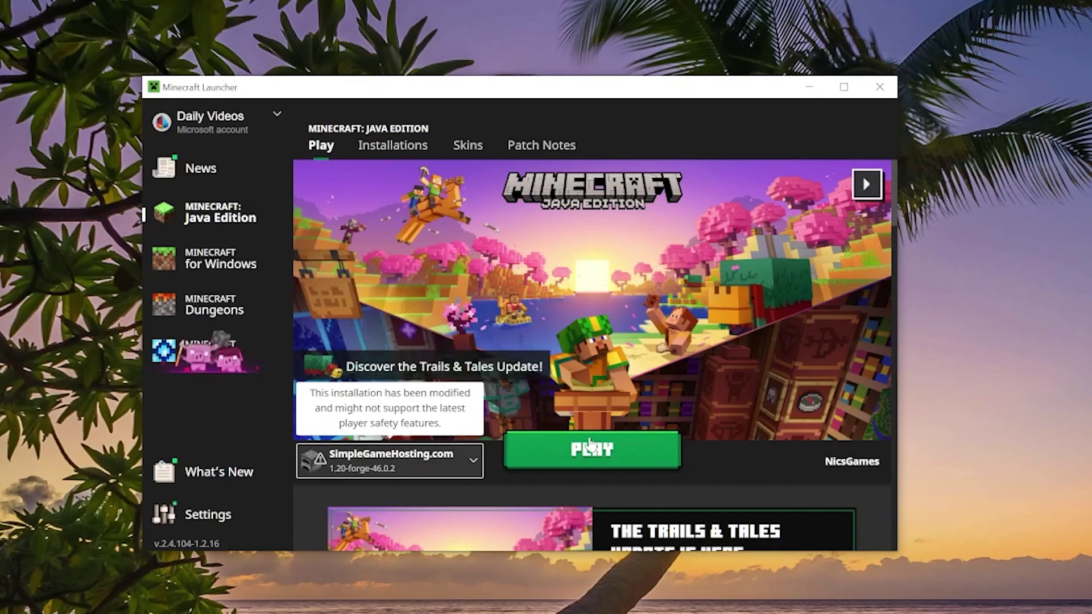
click(591, 447)
click(680, 407)
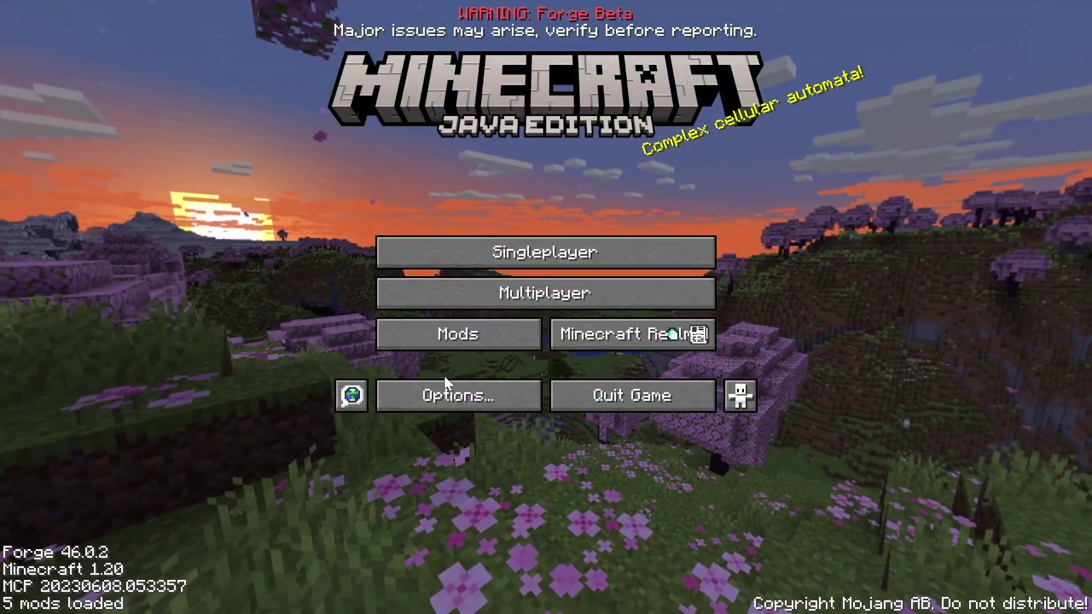
- Check the TerraBlender, Biomes O' Plenty and Journeymap entries in the 5-mod list
click(441, 344)
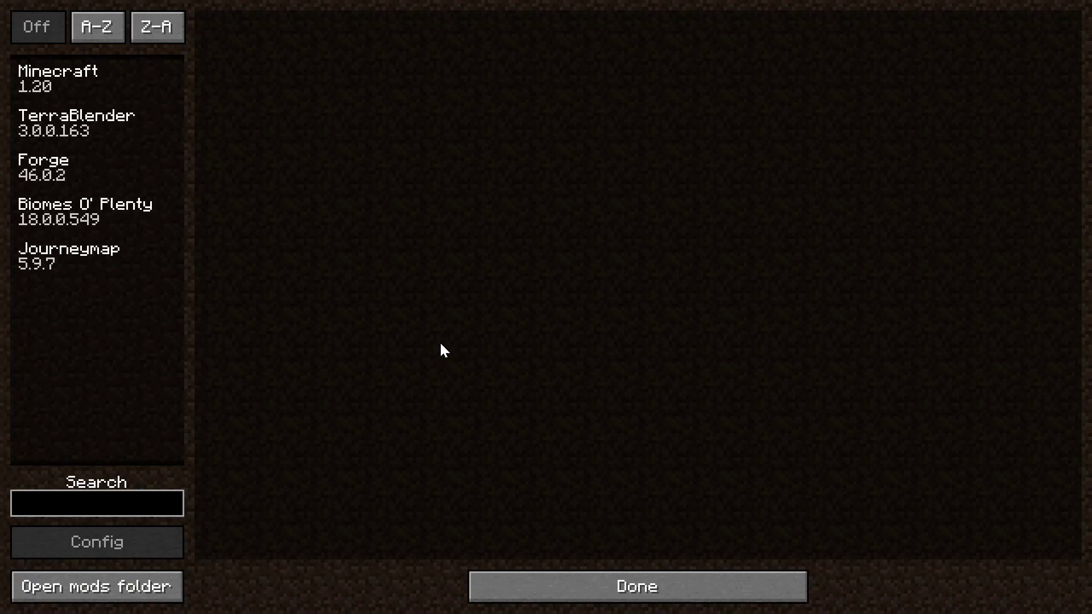
click(113, 137)
click(100, 218)
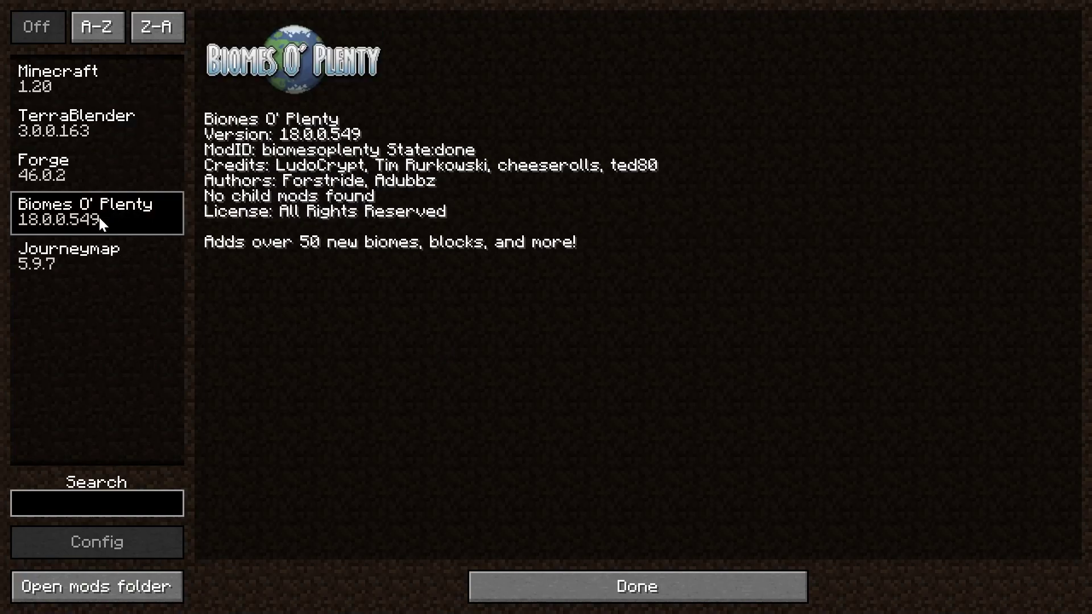
click(81, 262)
click(509, 575)
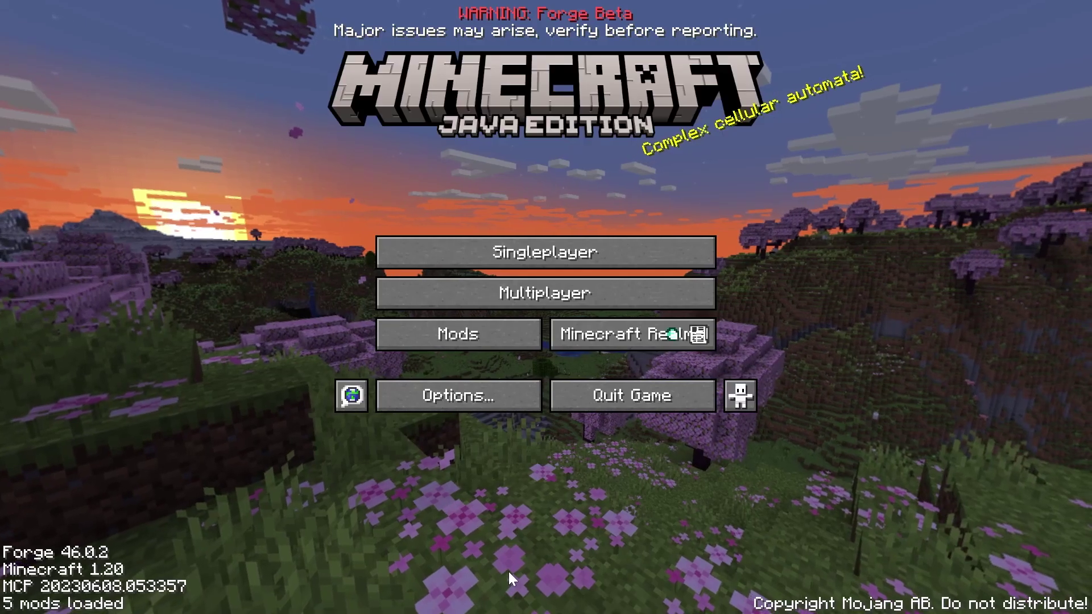
click(486, 259)
- Load New World, walk downhill, and zoom and pan the fullscreen JourneyMap map
double_click(495, 137)
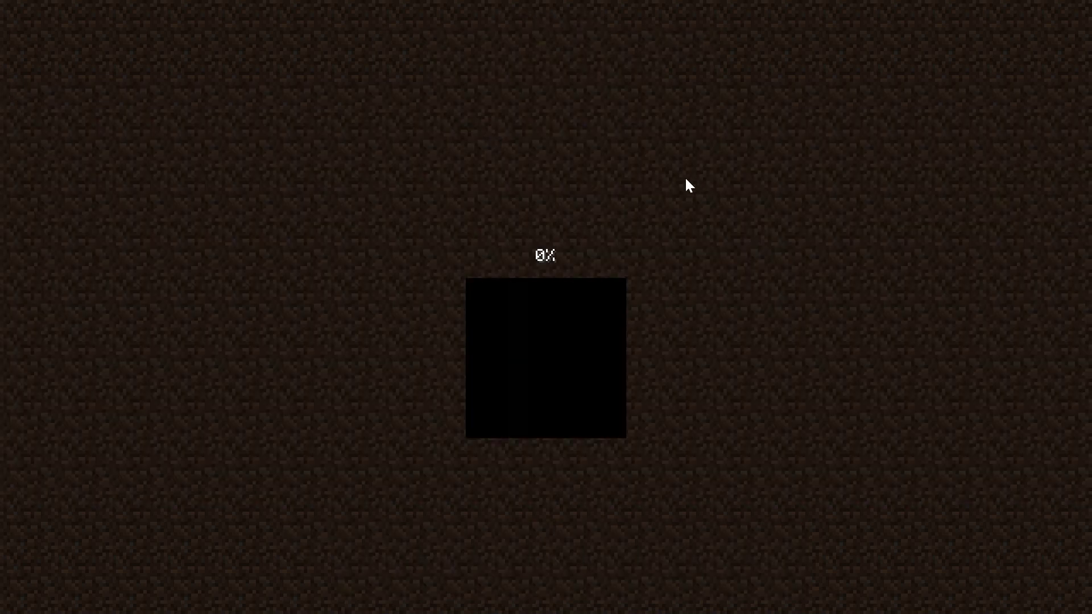
key(w)
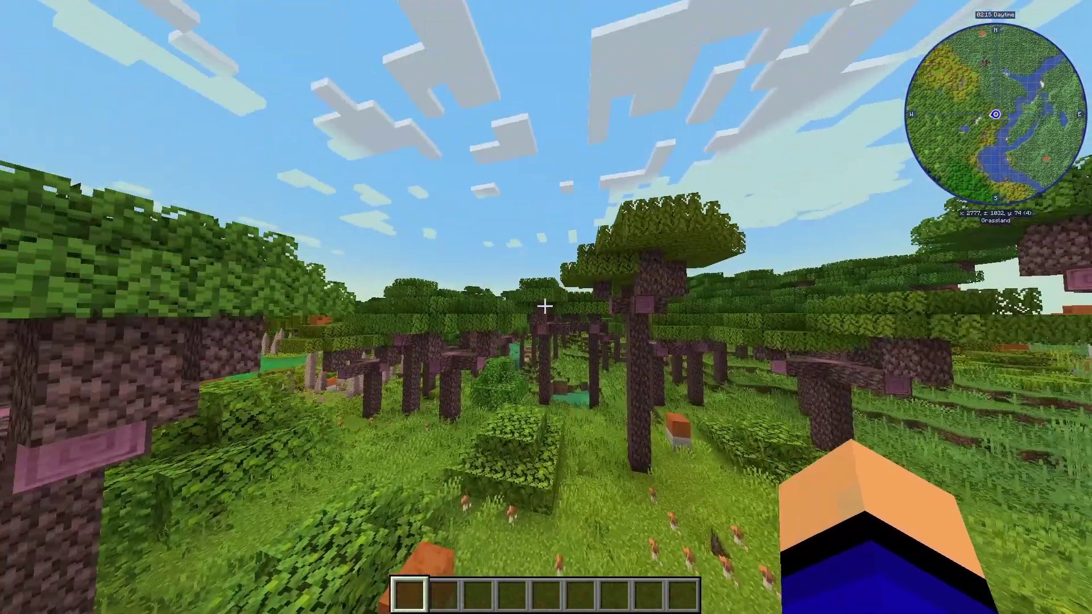
key(j)
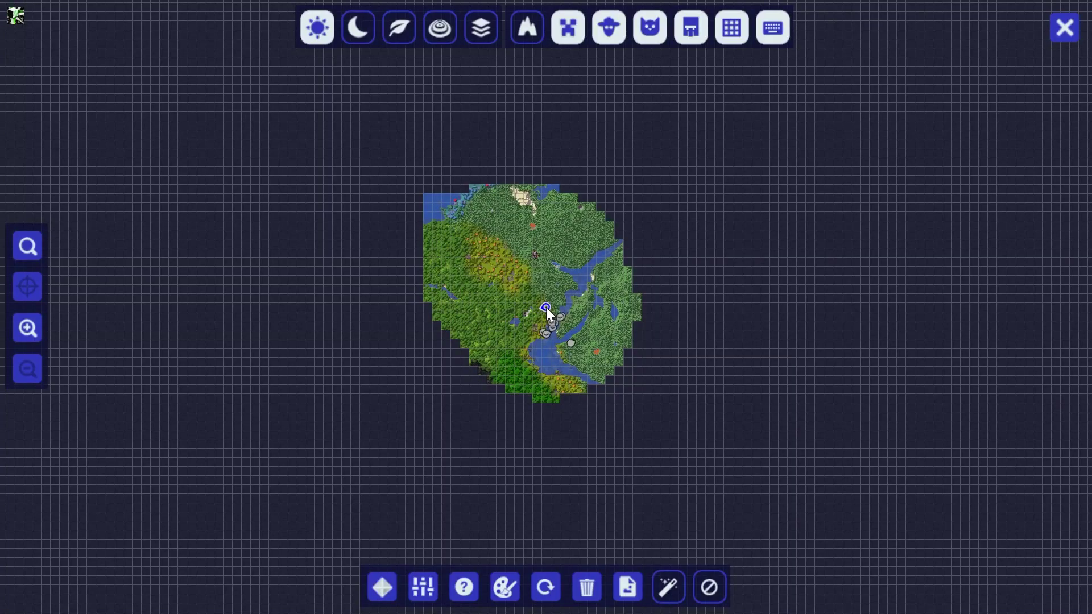
scroll(522, 282, up, 2)
drag(407, 212, 305, 201)
key(j)
- Walk past the giant mushroom and rainforest trees into the Fungal Jungle by the river
key(w)
key(w)
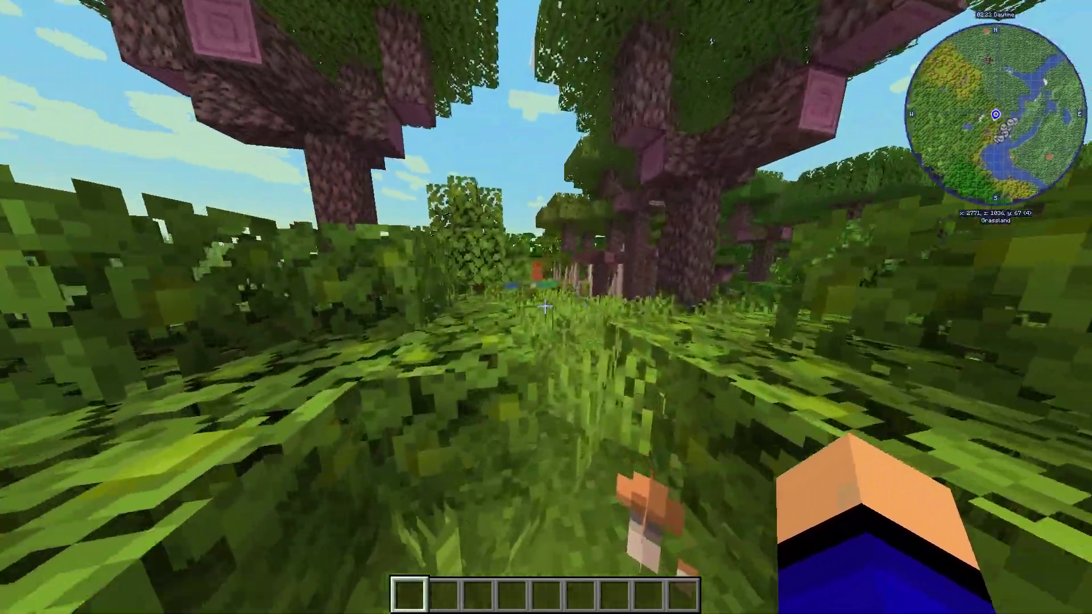
key(w)
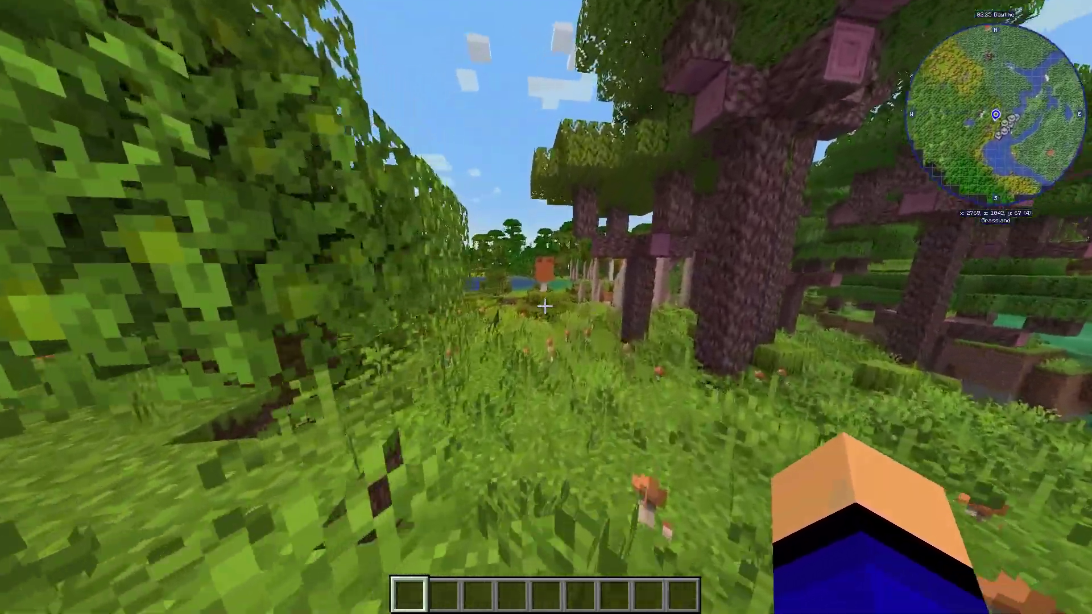
key(w)
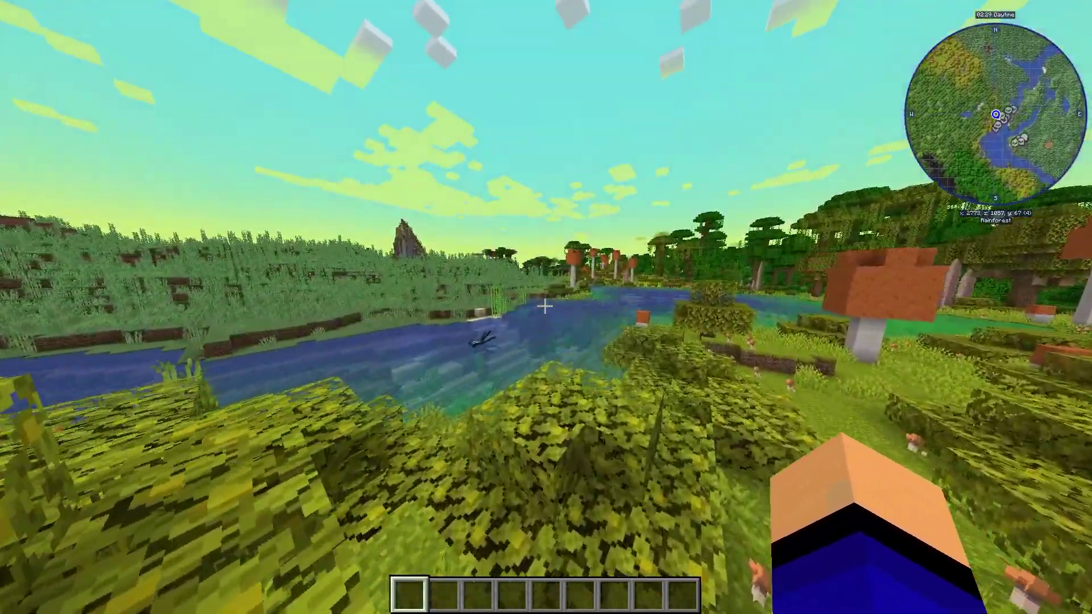
key(w)
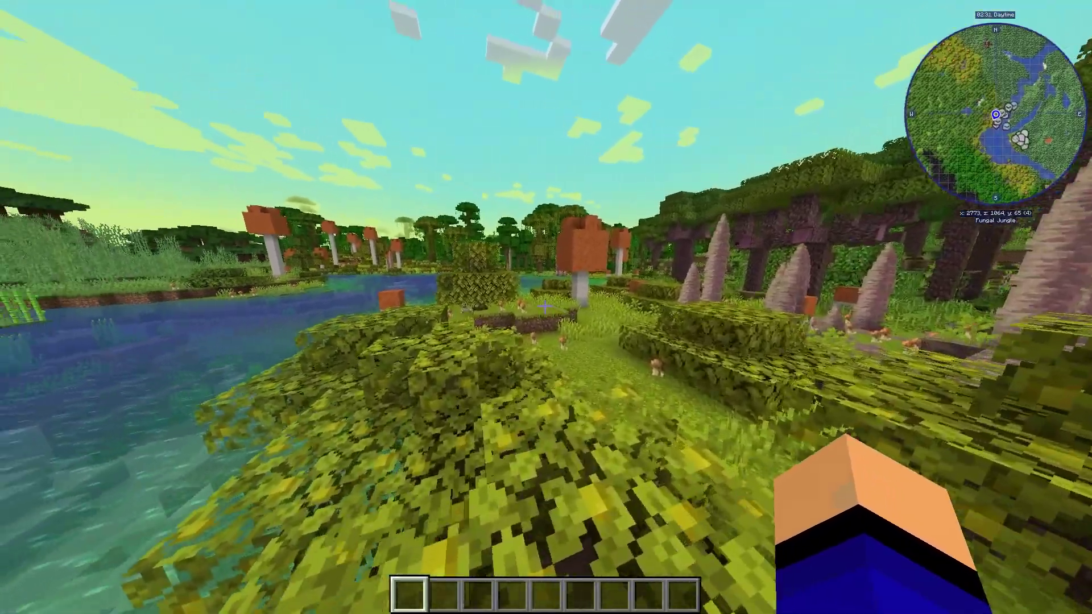
key(w)
key(w)
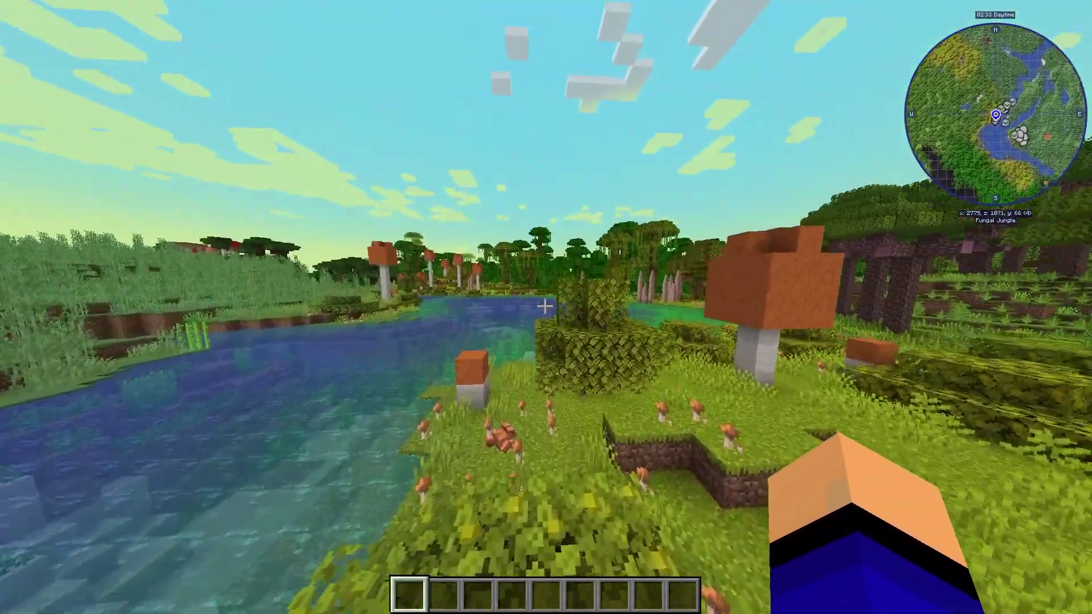